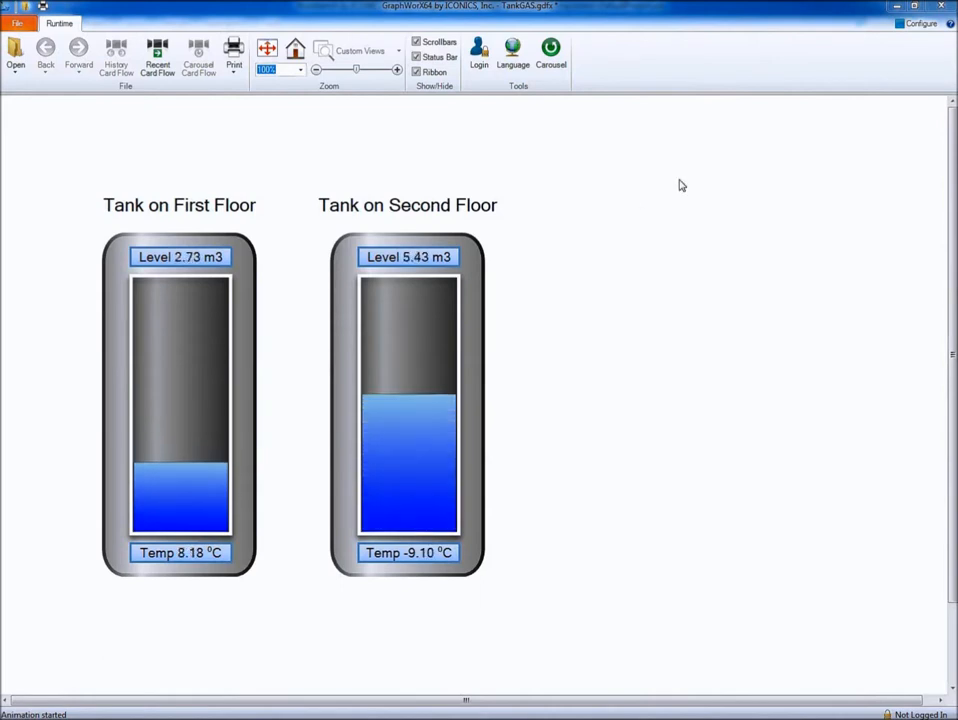
# Step: Switch the display from runtime to configuration mode and delete the second-floor tank symbol
pyautogui.click(905, 25)
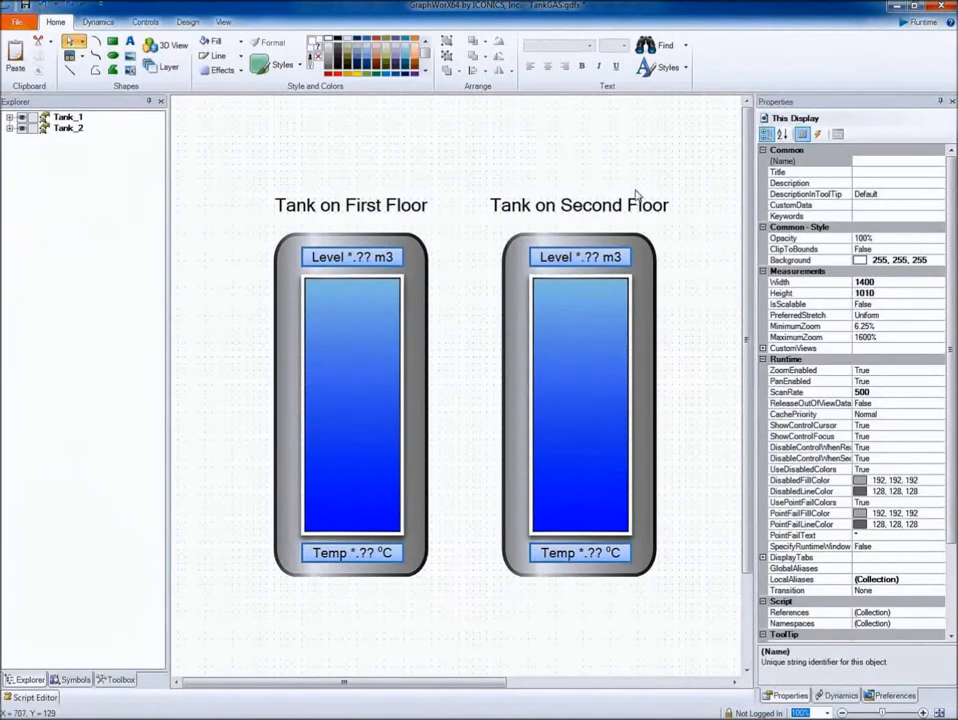
pyautogui.click(552, 293)
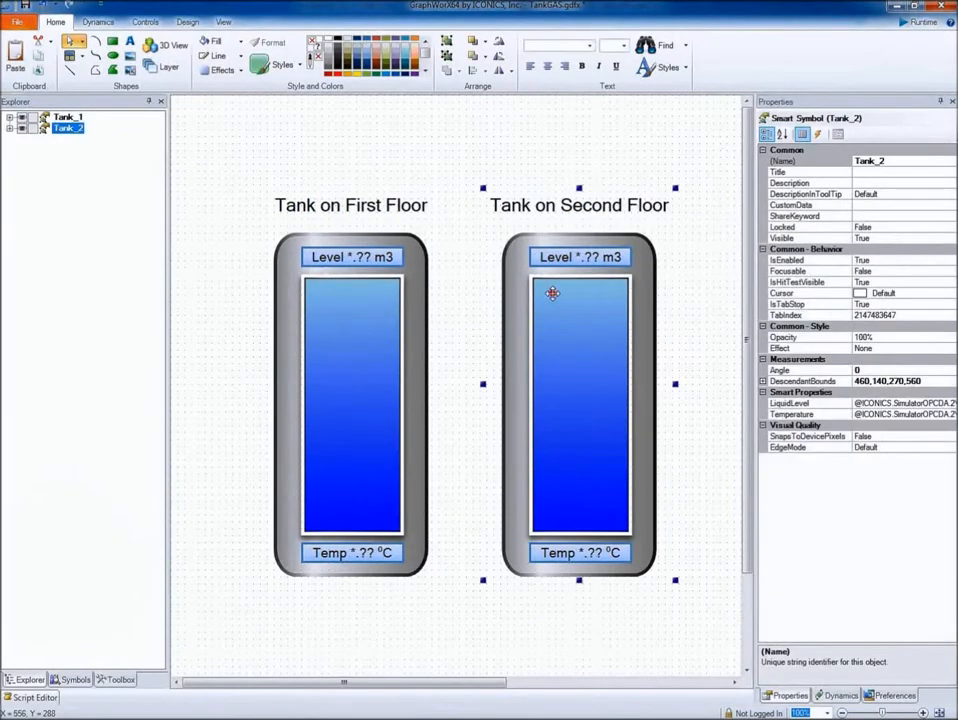
pyautogui.press('Delete')
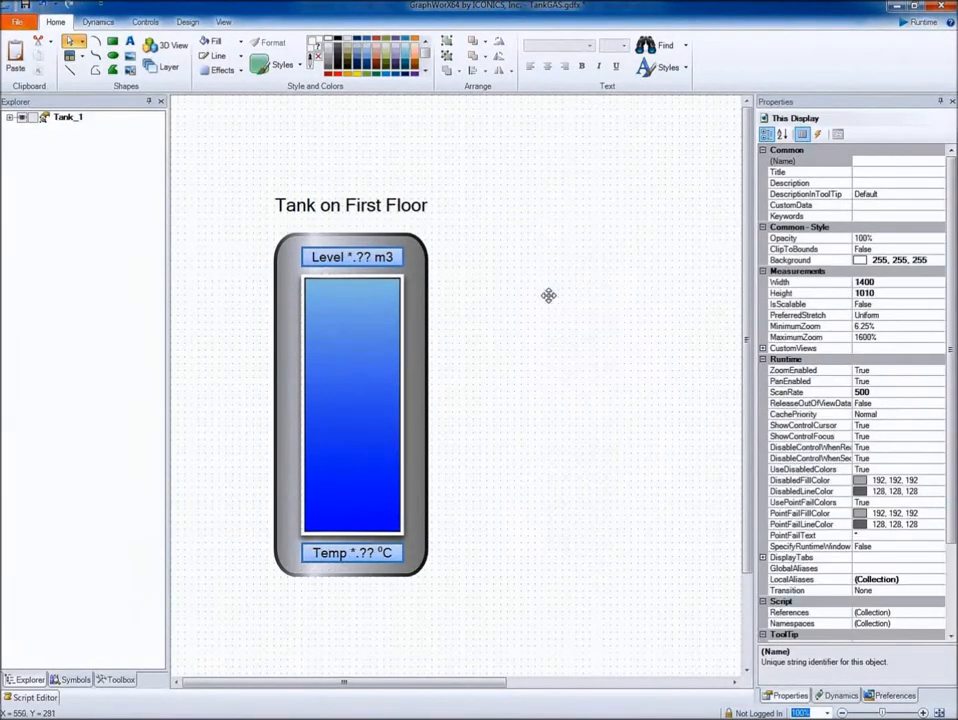
# Step: Inspect the data tag behind the first-floor tank's LiquidLevel smart property and leave it without changes
pyautogui.click(364, 319)
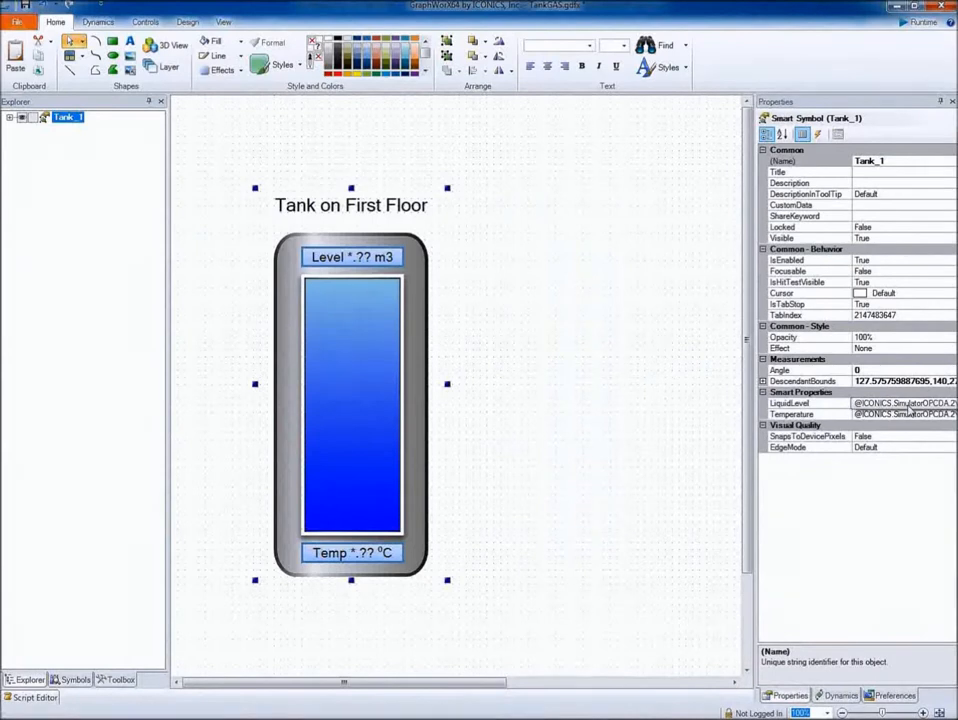
pyautogui.click(910, 404)
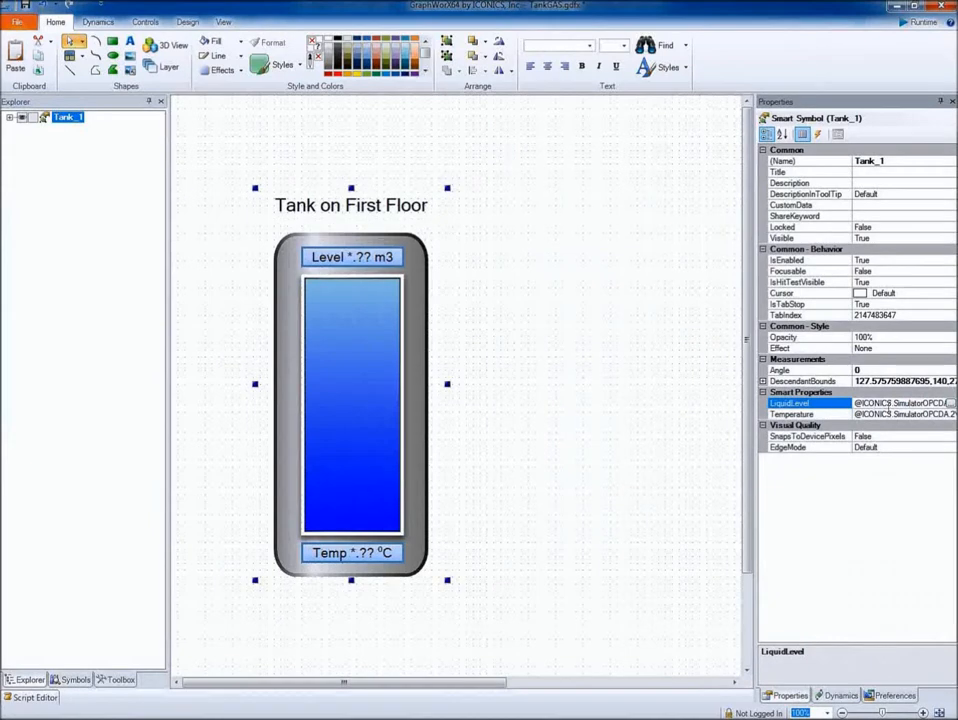
pyautogui.click(950, 404)
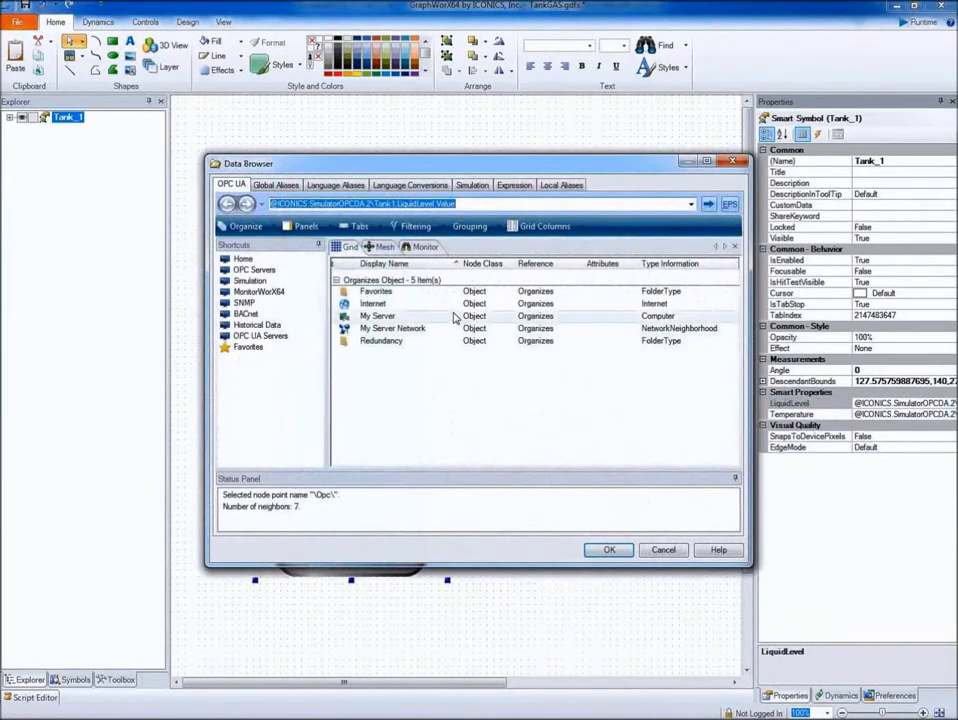
pyautogui.doubleClick(378, 205)
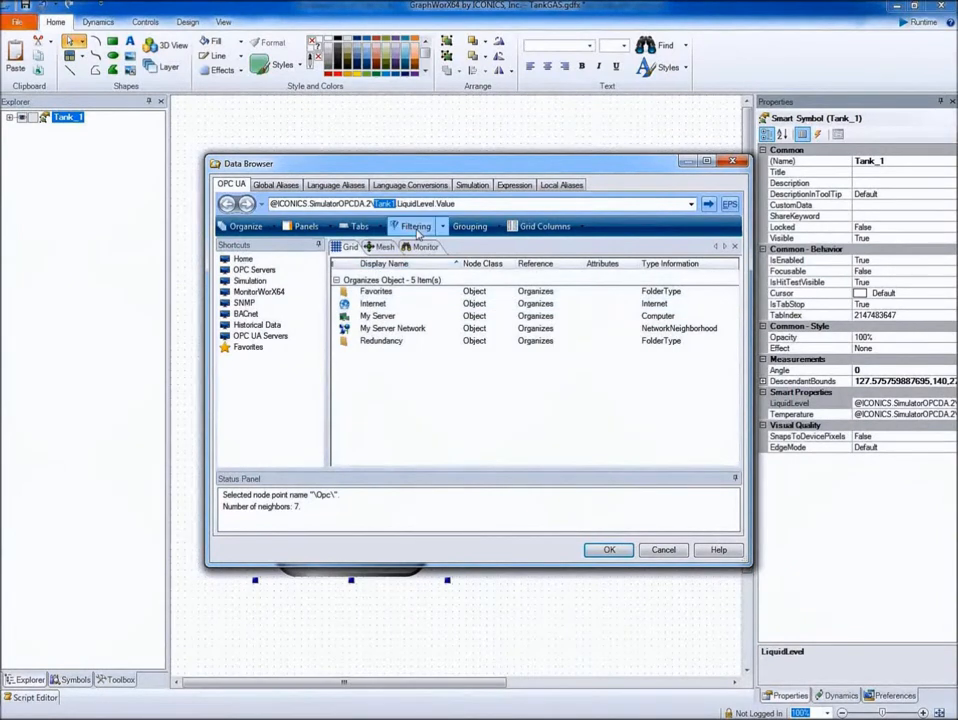
pyautogui.click(662, 552)
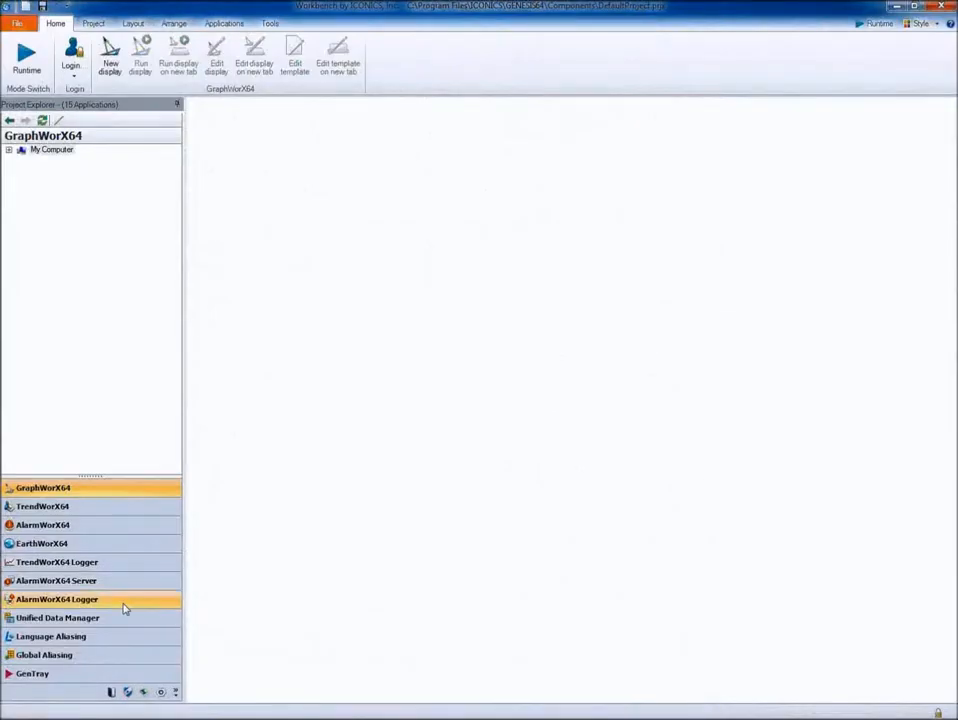
# Step: In Workbench, go to Global Aliasing and expand the aliases and themes of the GasConfig configuration
pyautogui.click(46, 656)
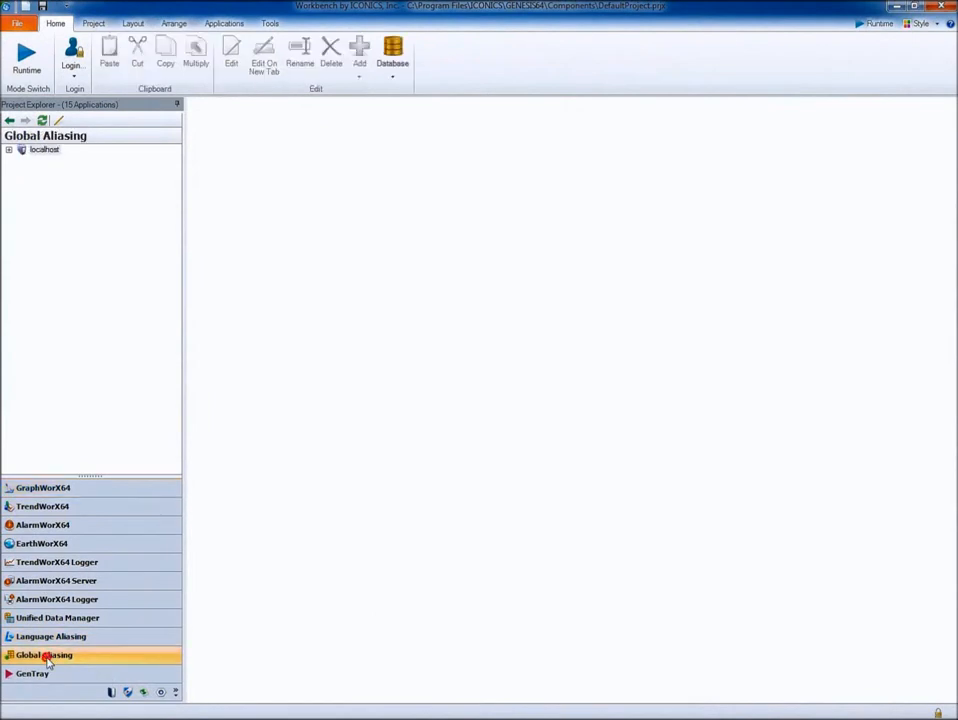
pyautogui.click(9, 149)
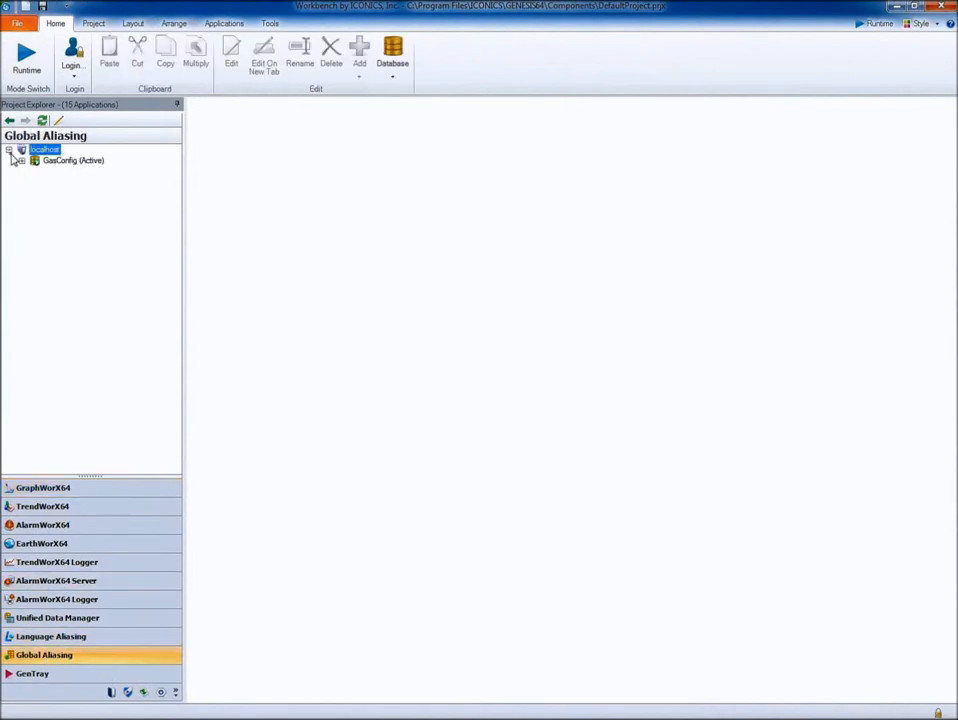
pyautogui.click(21, 160)
pyautogui.click(34, 172)
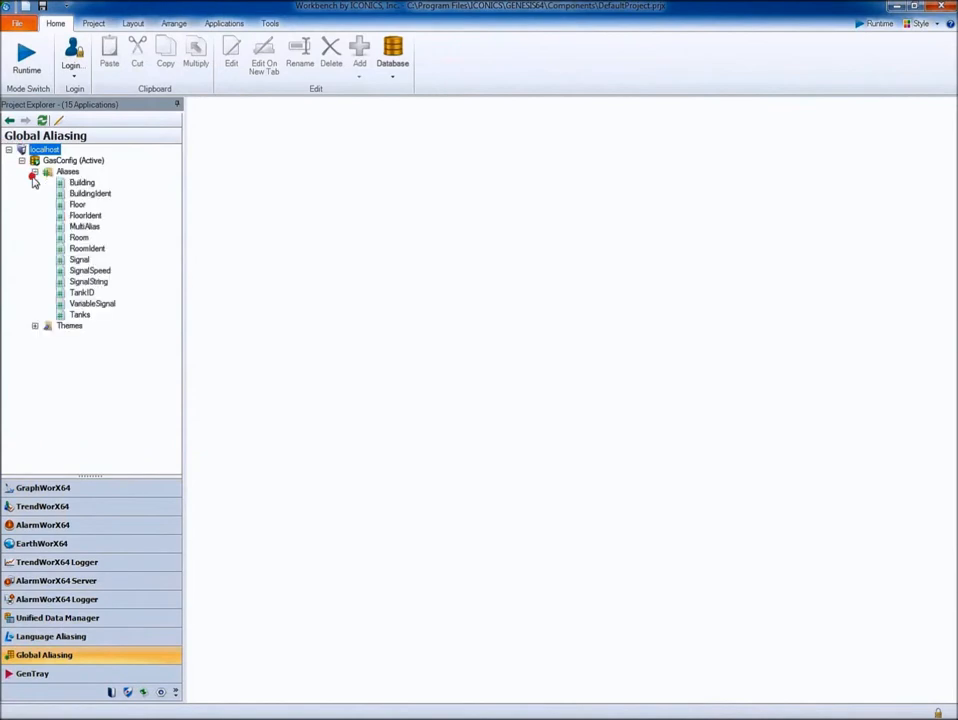
pyautogui.click(35, 327)
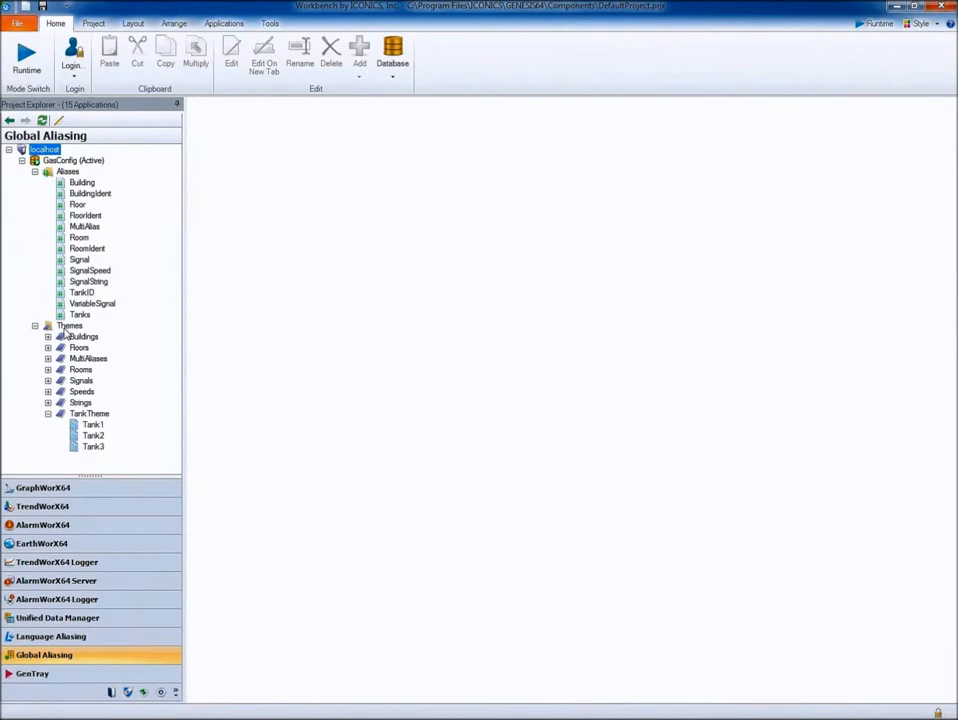
# Step: Examine the TankID and Tanks global aliases, including their theme and alias values
pyautogui.click(88, 292)
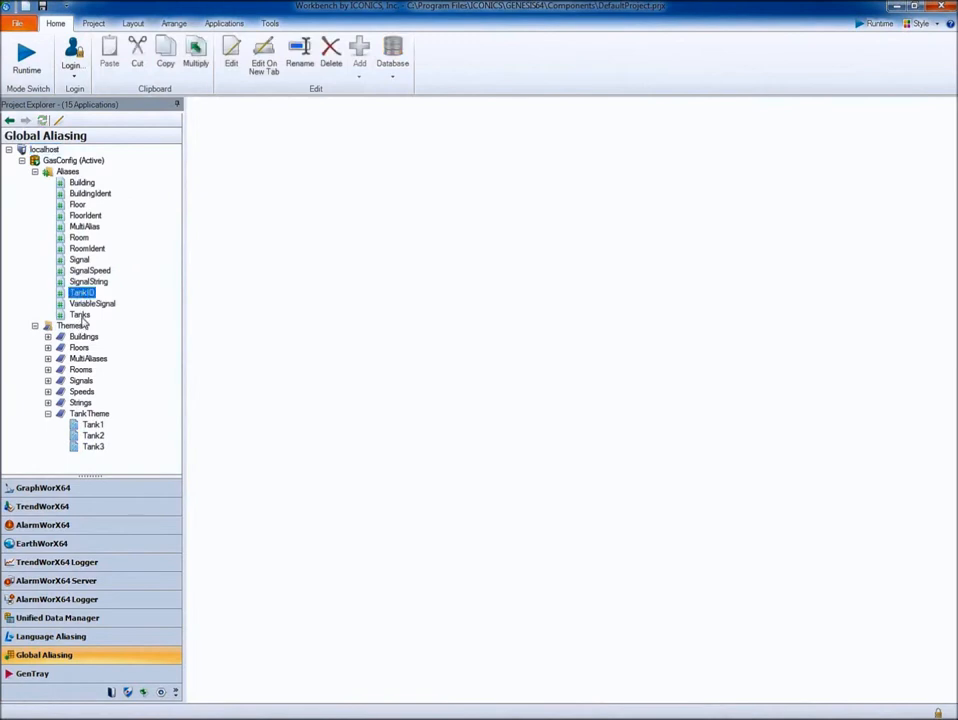
pyautogui.click(80, 316)
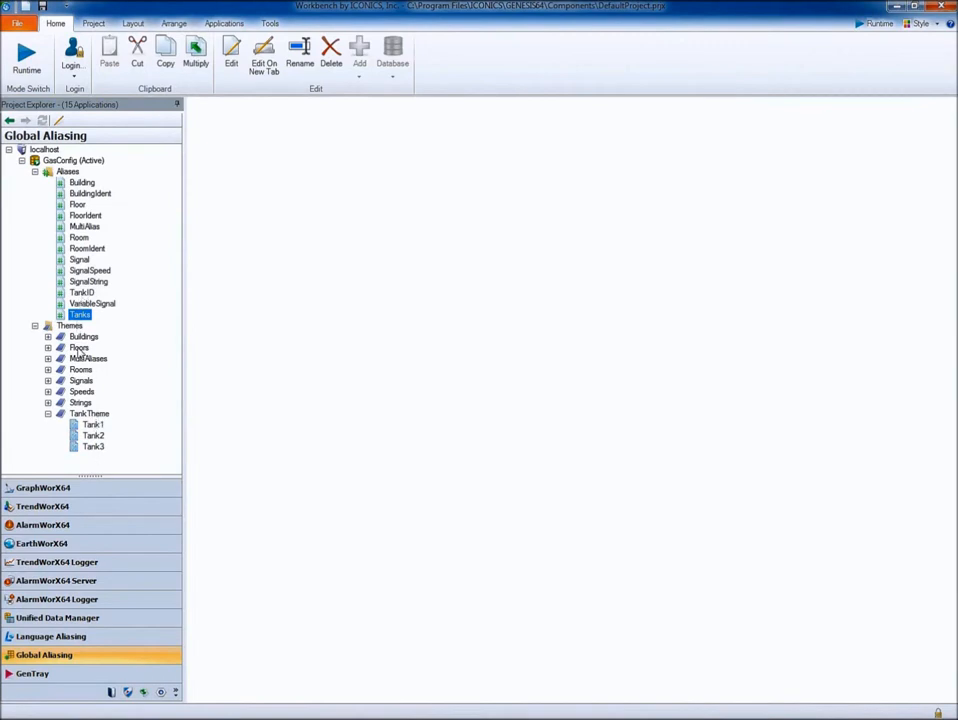
pyautogui.click(82, 293)
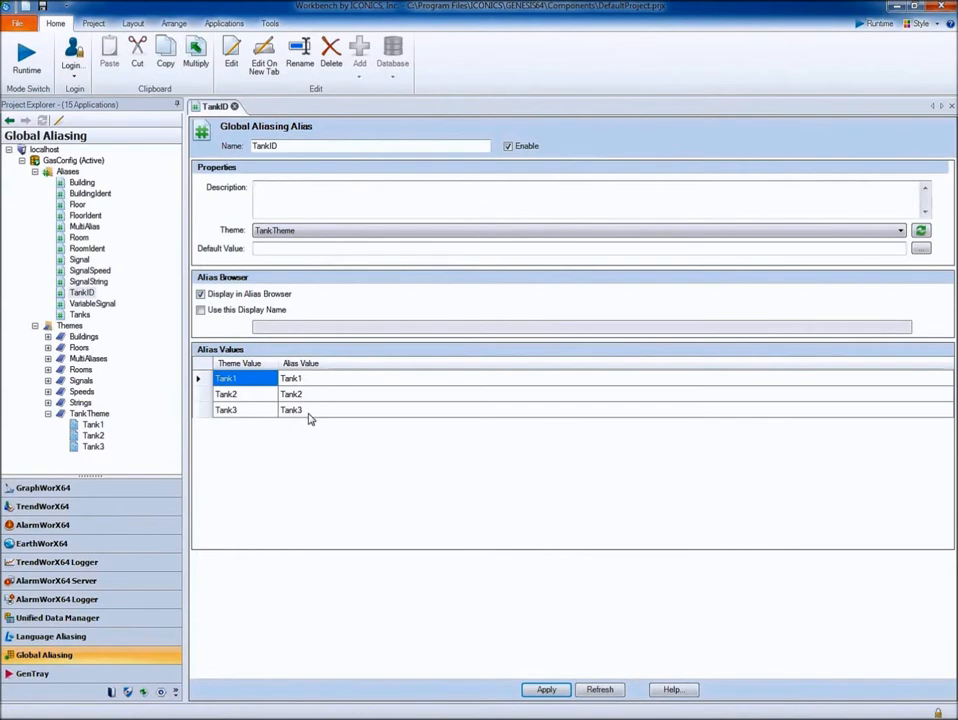
pyautogui.click(79, 314)
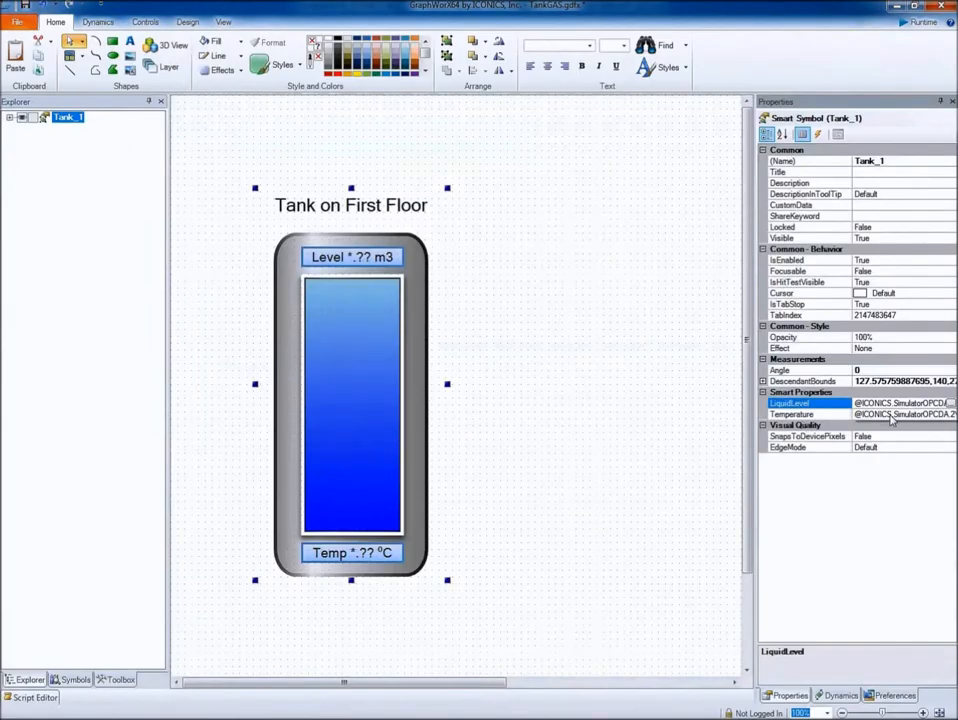
# Step: Back in GraphWorX64, replace Tank1 in the first-floor tank's LiquidLevel tag with the TankID global alias
pyautogui.click(950, 403)
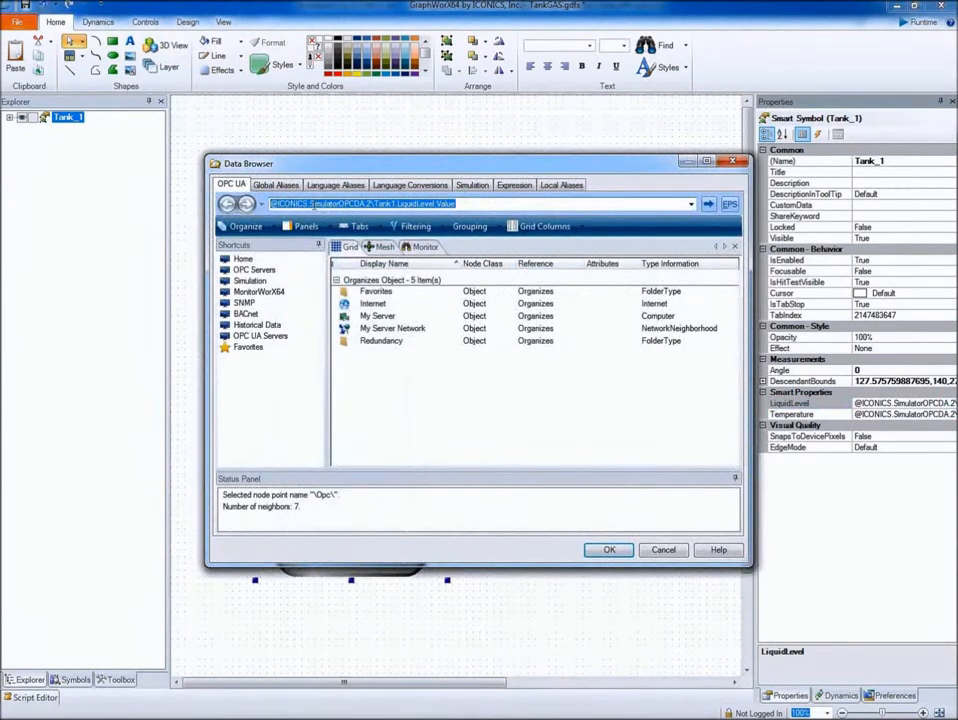
pyautogui.click(284, 188)
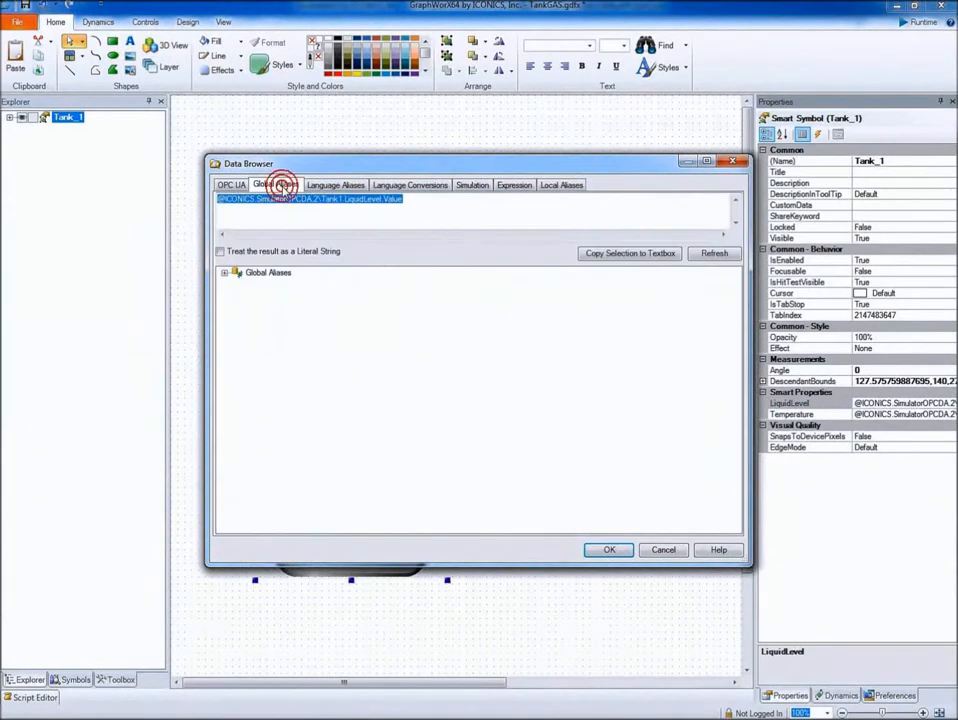
pyautogui.click(321, 199)
pyautogui.moveTo(321, 199); pyautogui.dragTo(342, 199)
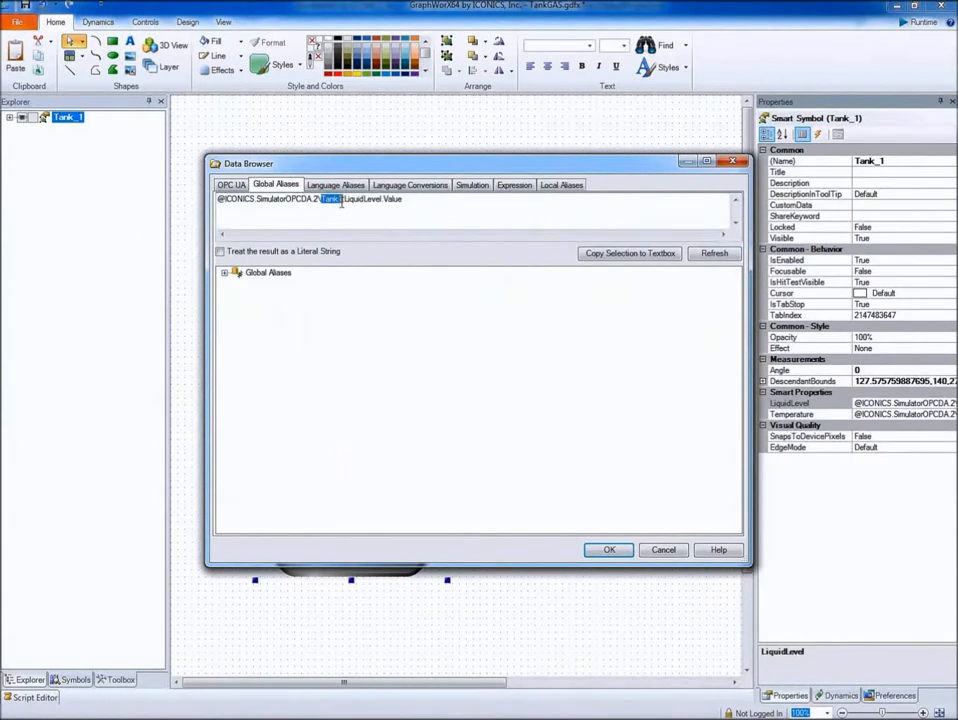
pyautogui.click(225, 274)
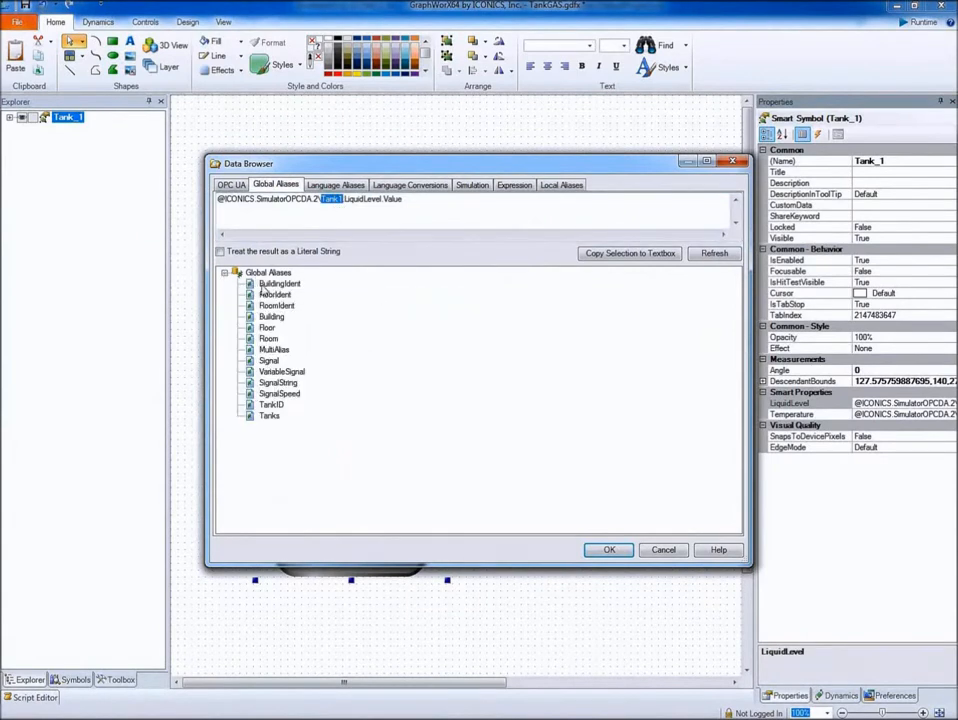
pyautogui.doubleClick(271, 405)
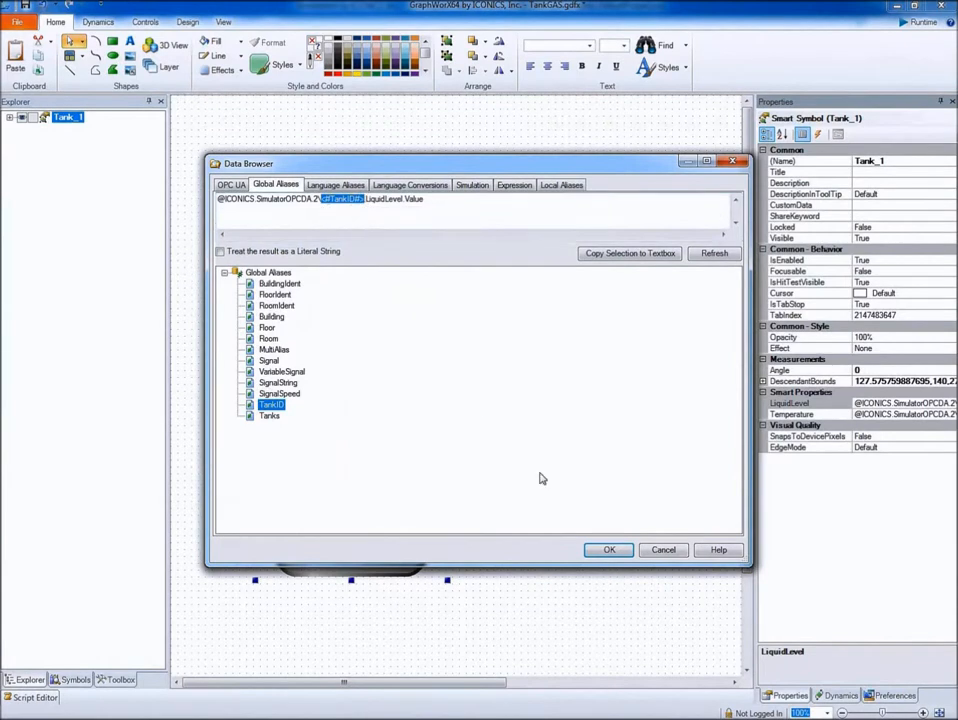
pyautogui.click(610, 553)
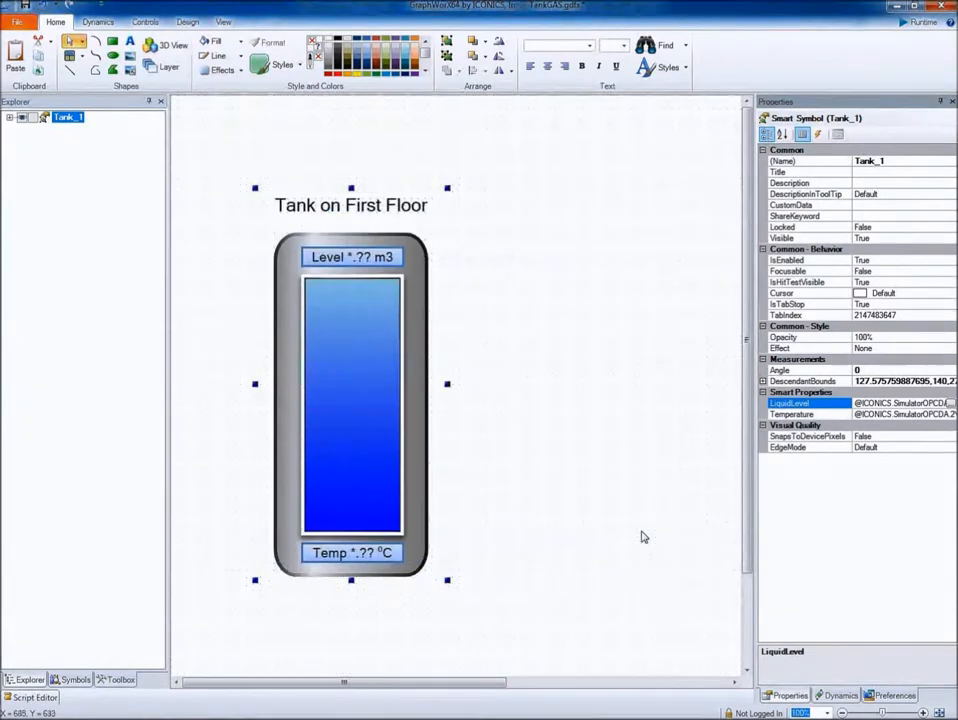
# Step: Edit the tank's Temperature smart property tag so that the global alias <#TankID#> takes the place of Tank1
pyautogui.click(933, 414)
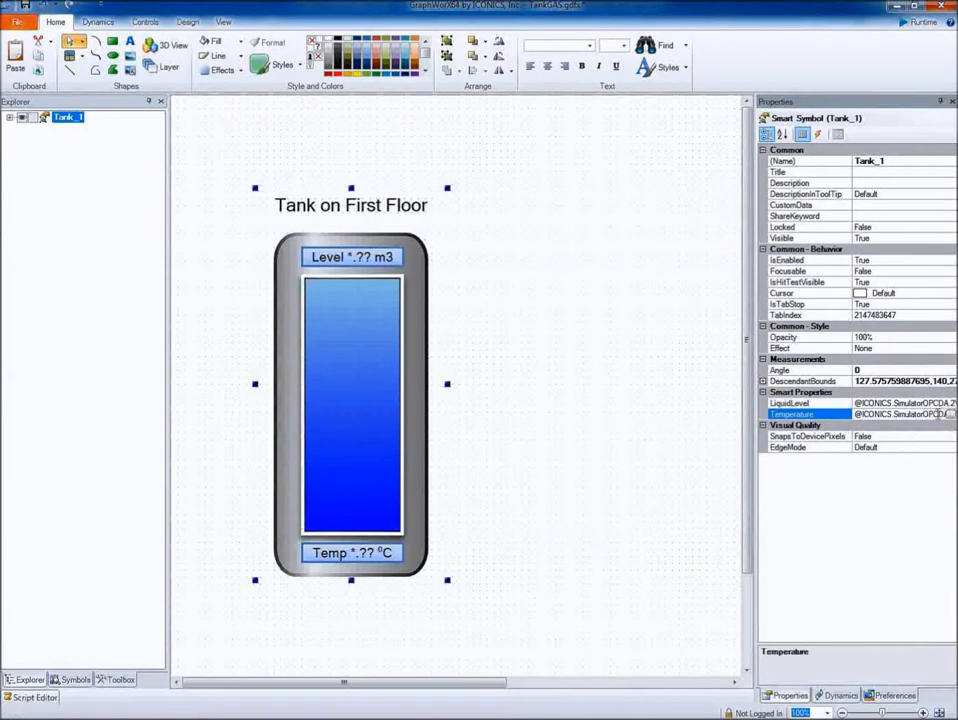
pyautogui.press('Right')
pyautogui.press('Right')
pyautogui.press('Right')
pyautogui.press('Right')
pyautogui.press('Right')
pyautogui.press('Right')
pyautogui.press('Right')
pyautogui.press('Right')
pyautogui.press('Right')
pyautogui.press('Right')
pyautogui.write('>')
pyautogui.write('#')
pyautogui.press('Left')
pyautogui.press('BackSpace')
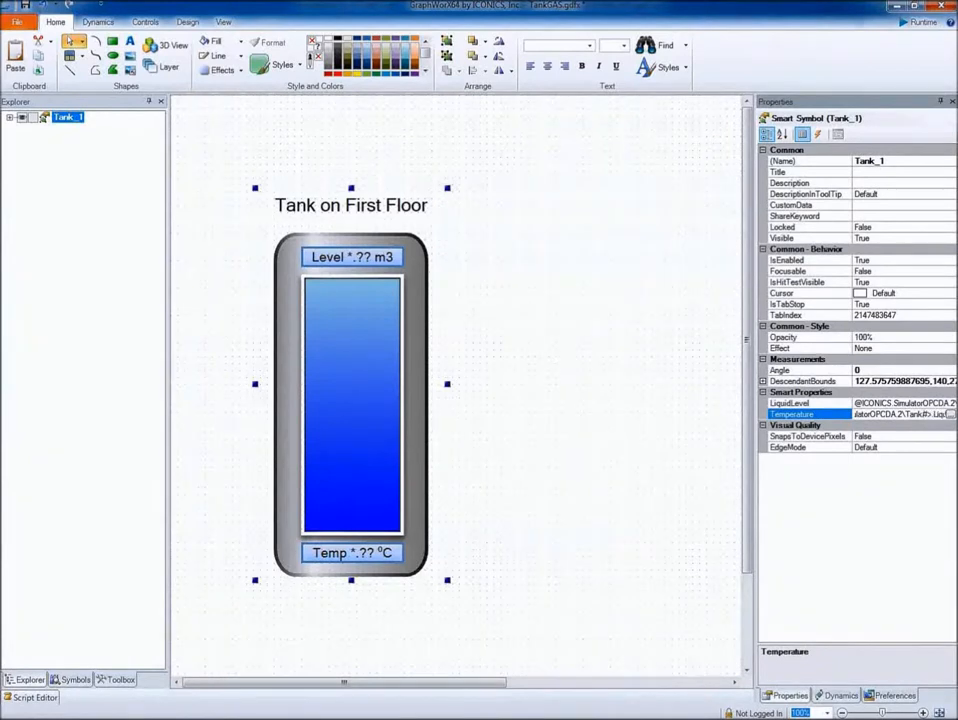
pyautogui.write('ID')
# Step: Set the tank's title label text to the Tanks global alias, treating the result as a literal string
pyautogui.click(354, 206)
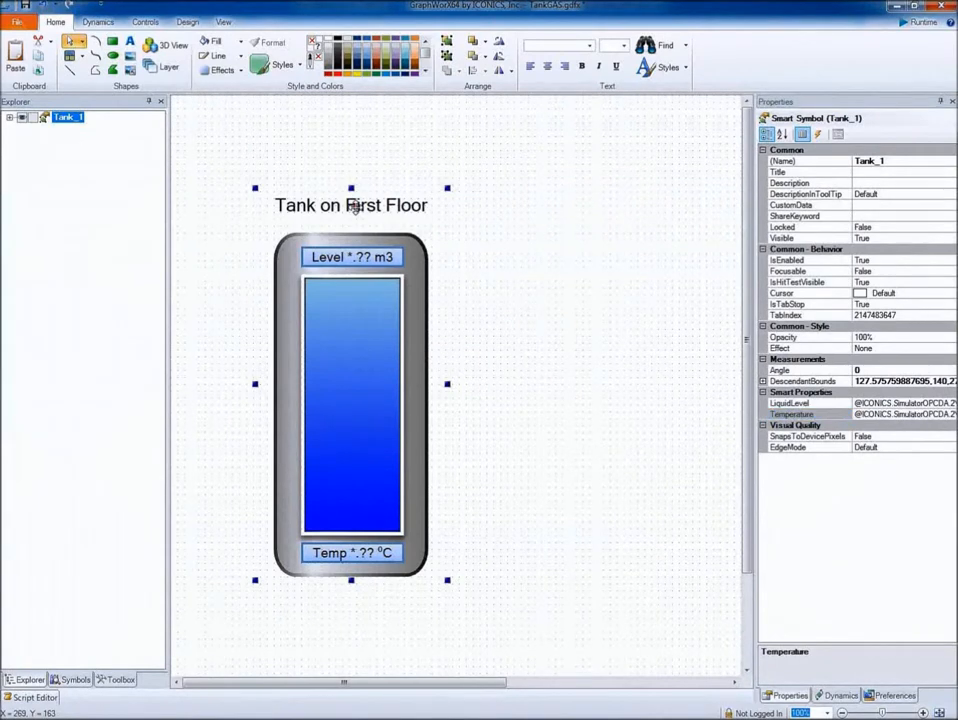
pyautogui.doubleClick(353, 206)
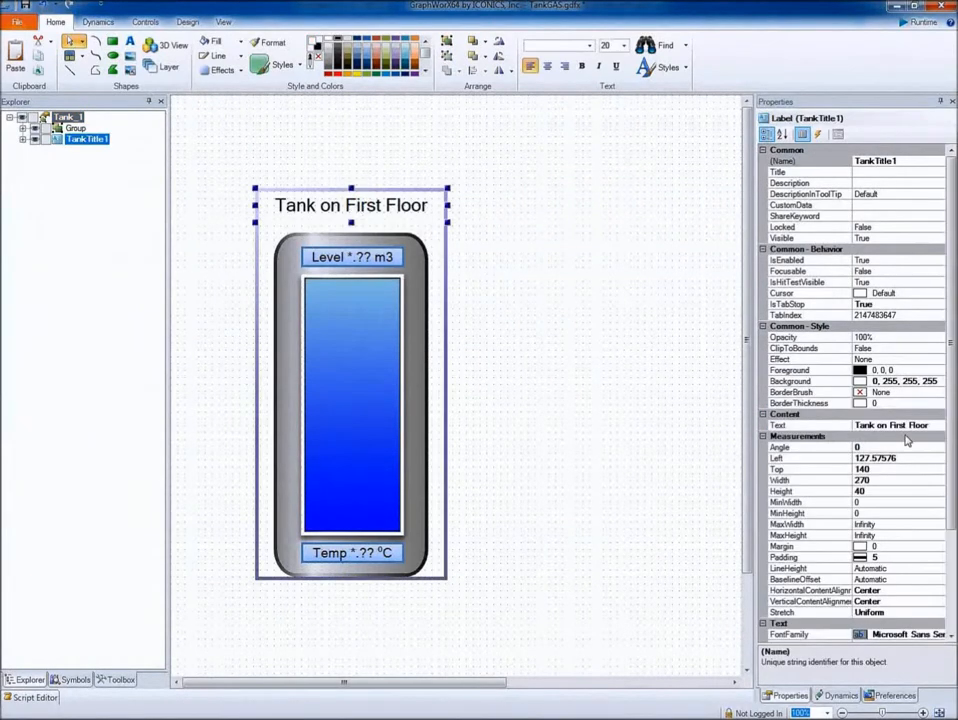
pyautogui.click(940, 426)
pyautogui.click(940, 426)
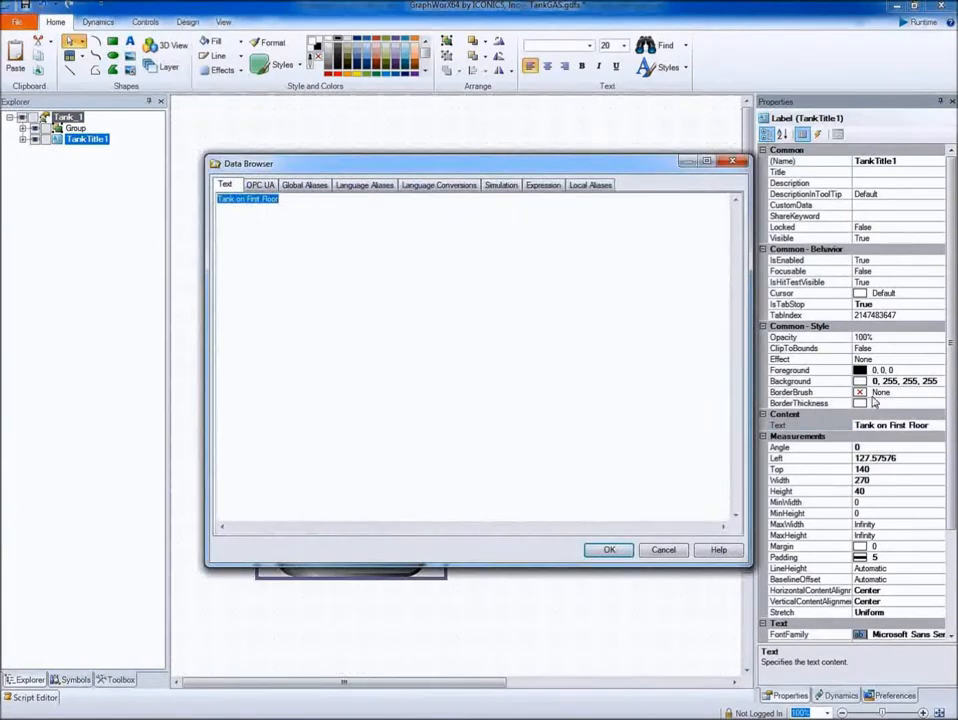
pyautogui.click(298, 185)
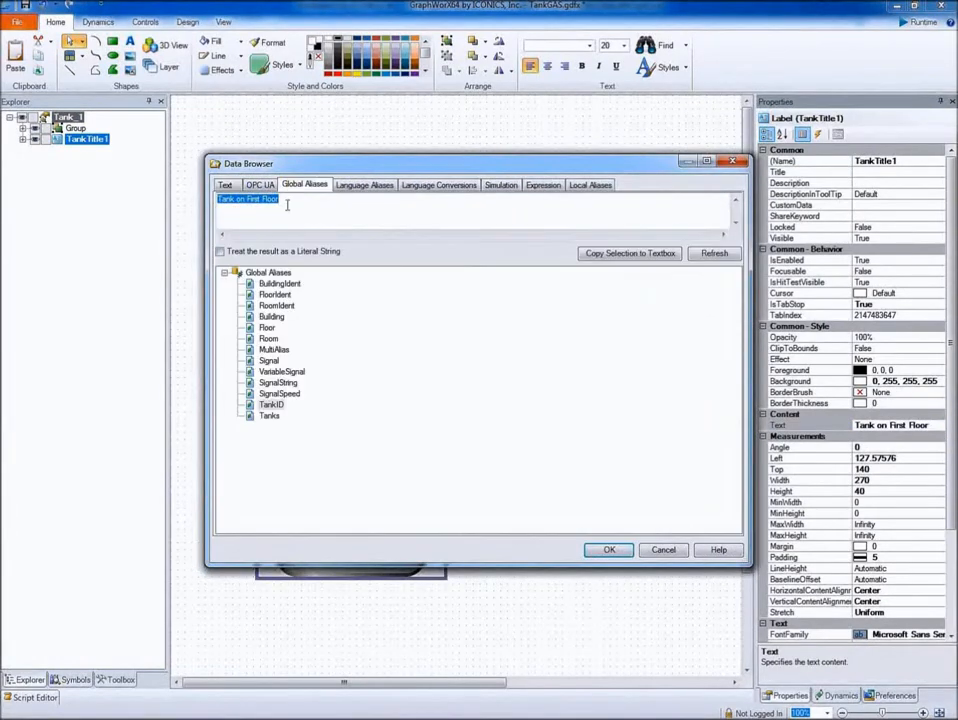
pyautogui.doubleClick(270, 416)
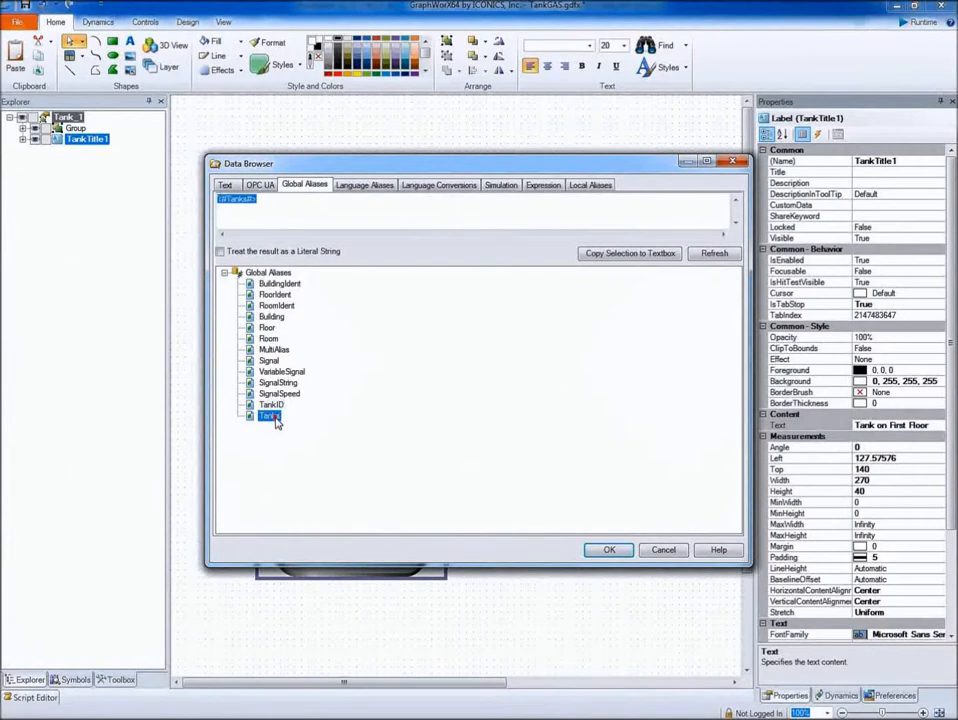
pyautogui.click(220, 252)
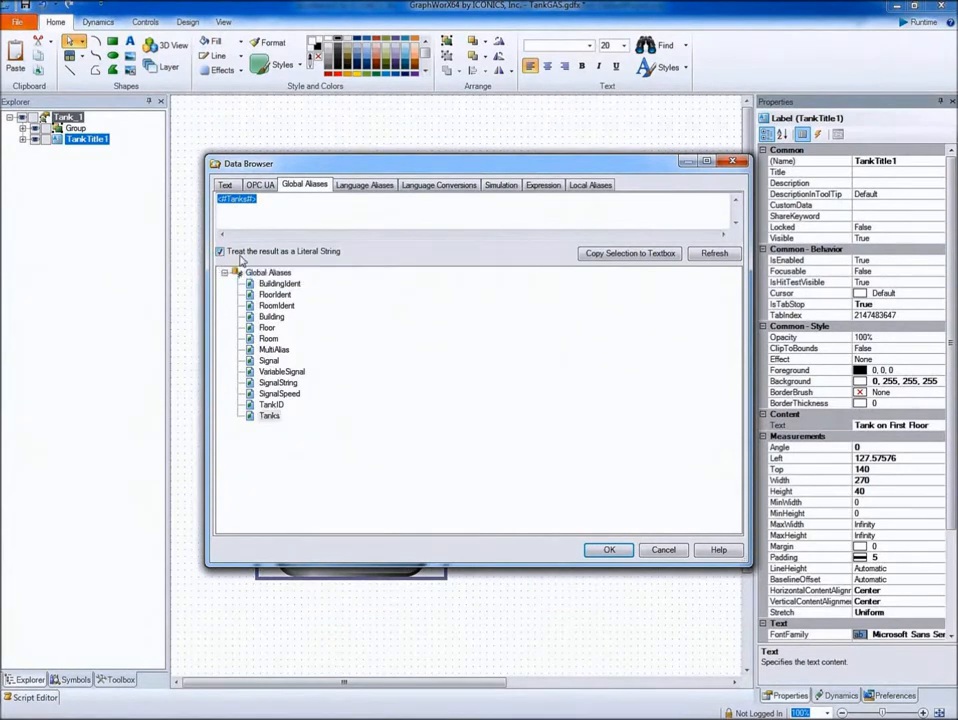
pyautogui.click(609, 550)
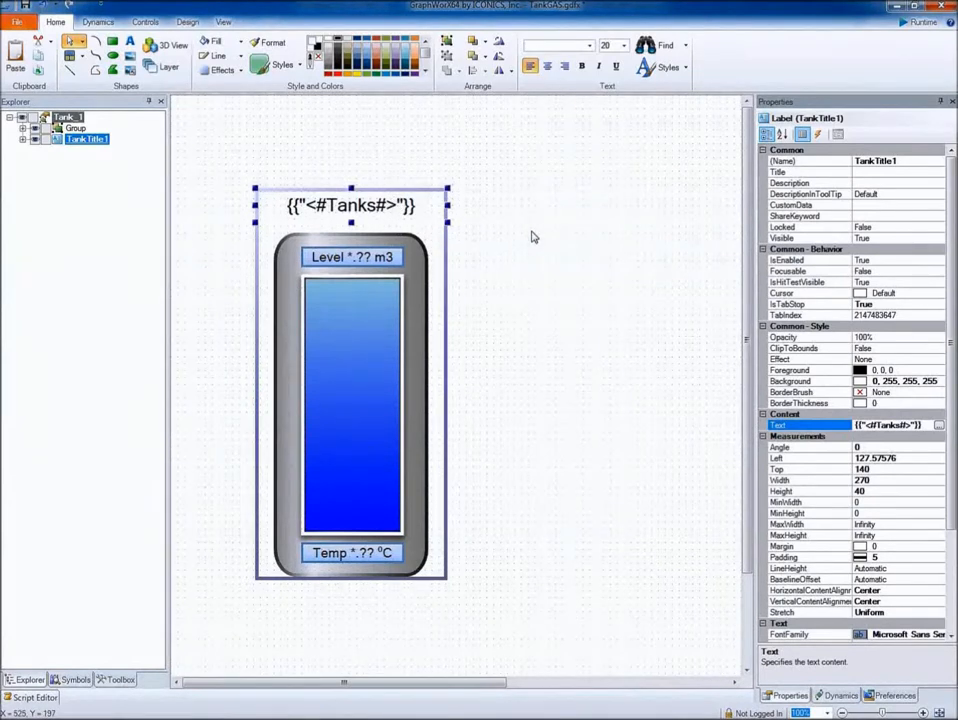
# Step: Draw a button beside the upper part of the tank symbol and label it First Floor
pyautogui.click(500, 241)
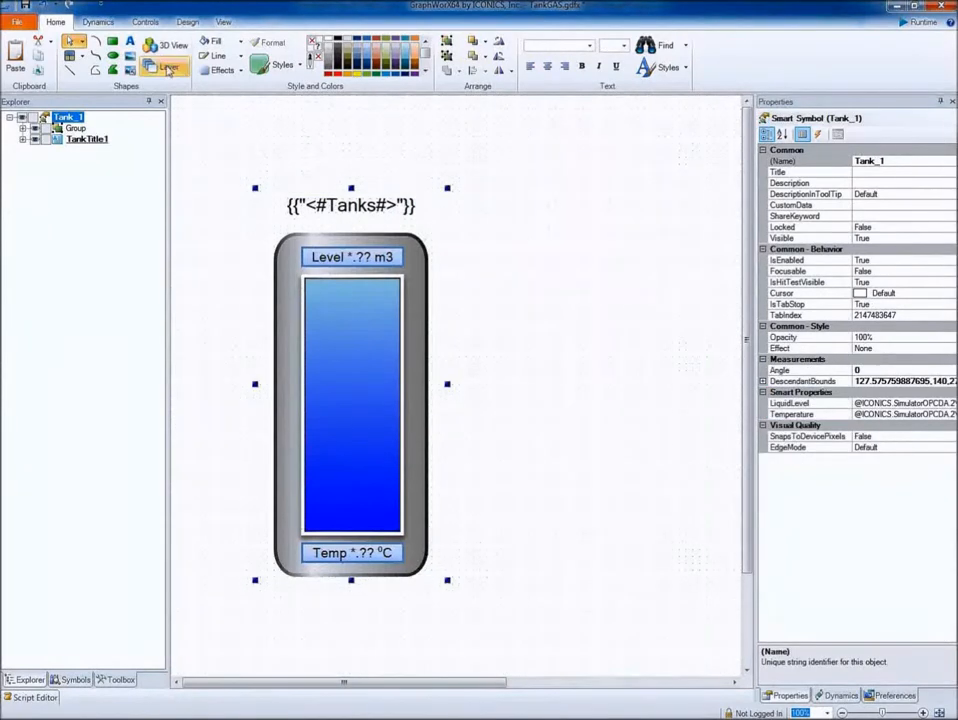
pyautogui.click(95, 22)
pyautogui.click(140, 46)
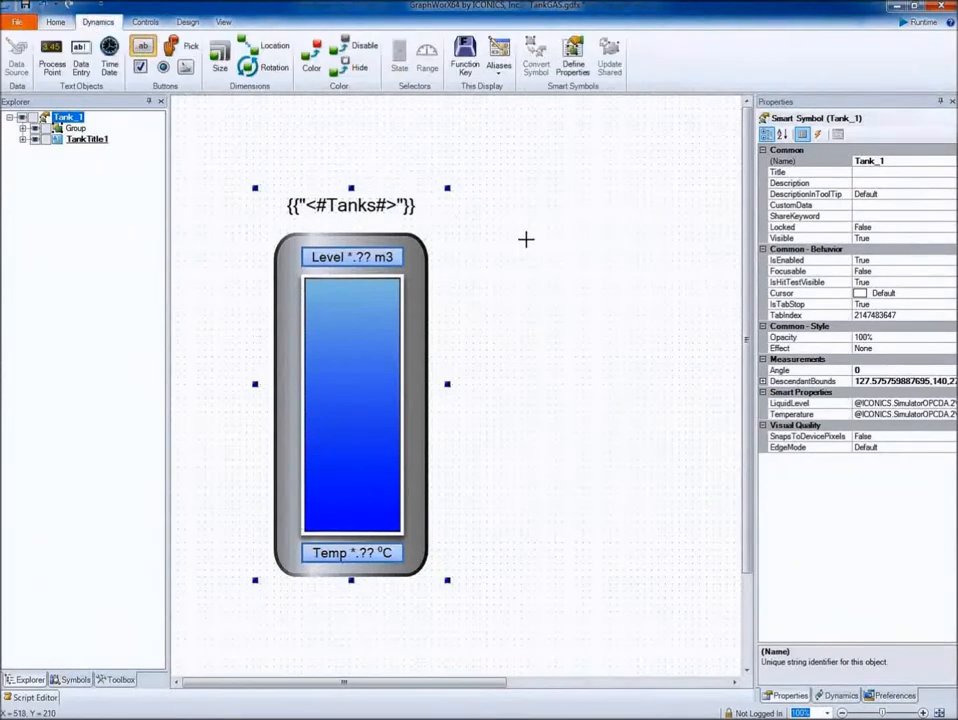
pyautogui.moveTo(521, 208); pyautogui.dragTo(651, 231)
pyautogui.doubleClick(614, 220)
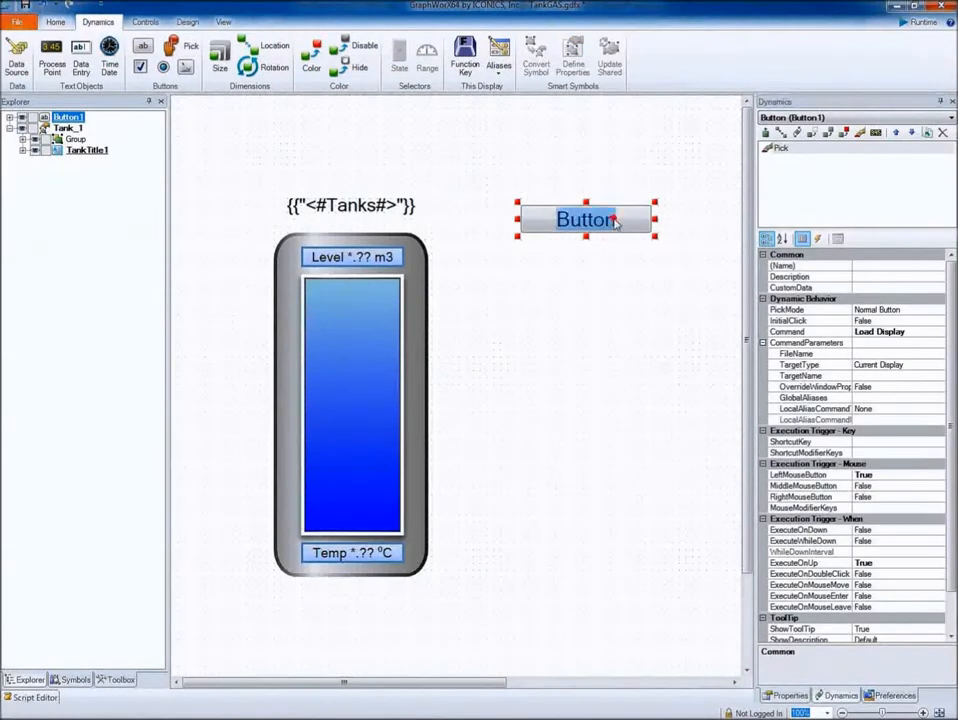
pyautogui.write('Firs')
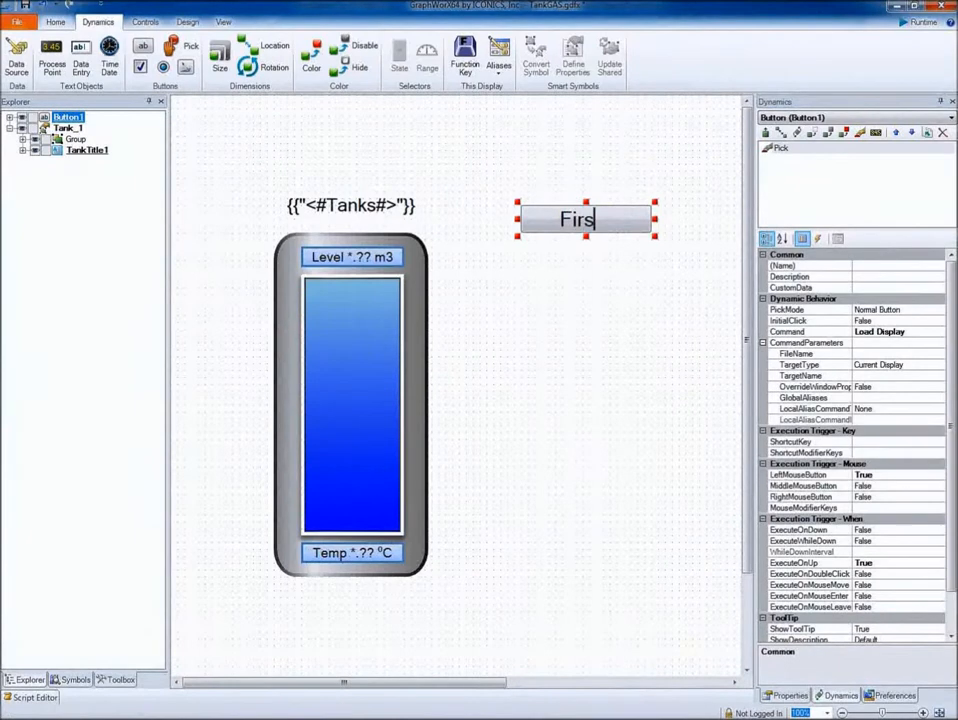
pyautogui.write('t Floor')
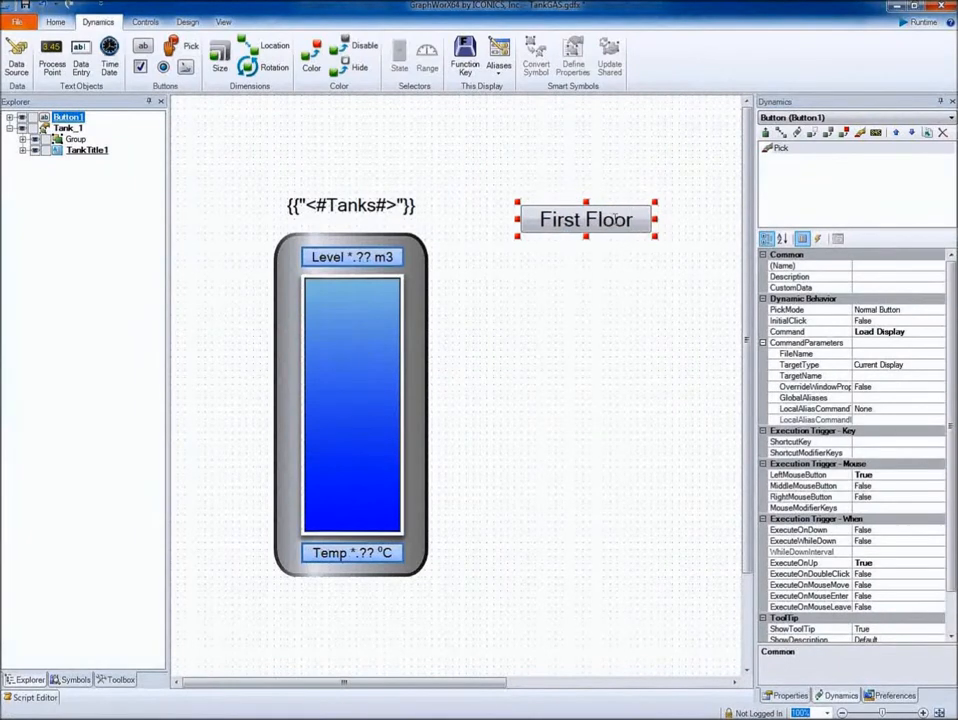
# Step: Set the First Floor button's pick command to Set Global Aliases
pyautogui.click(911, 331)
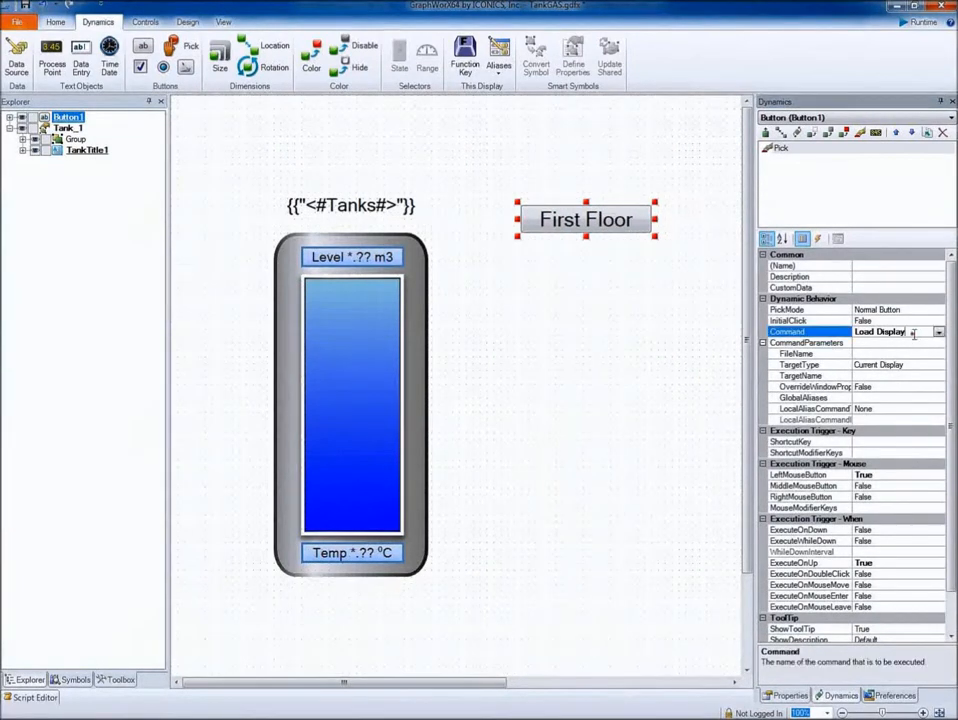
pyautogui.click(936, 331)
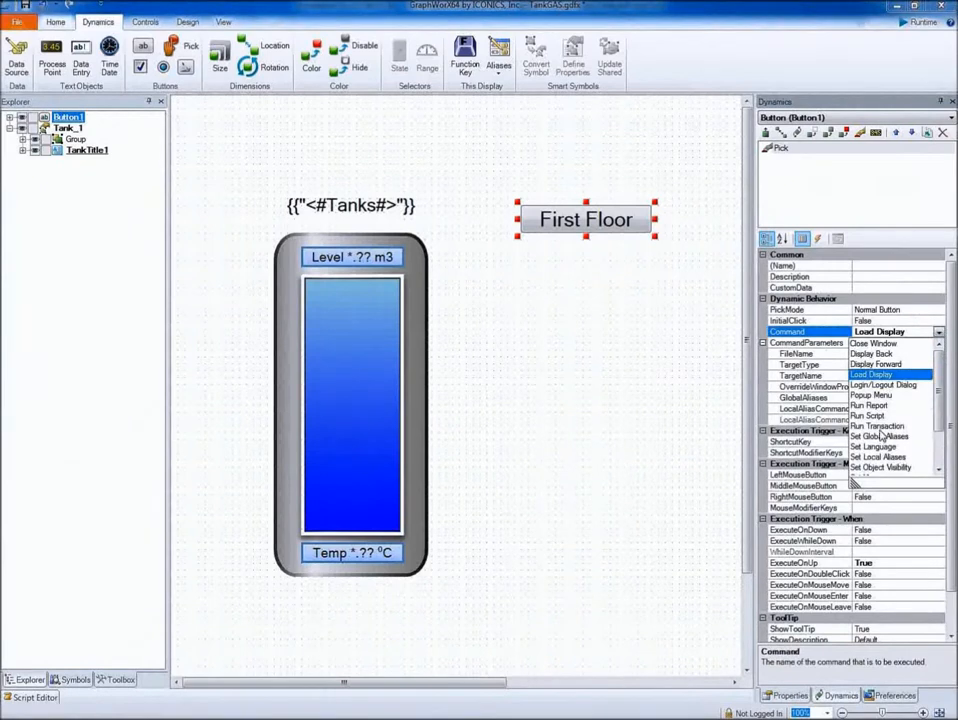
pyautogui.click(882, 436)
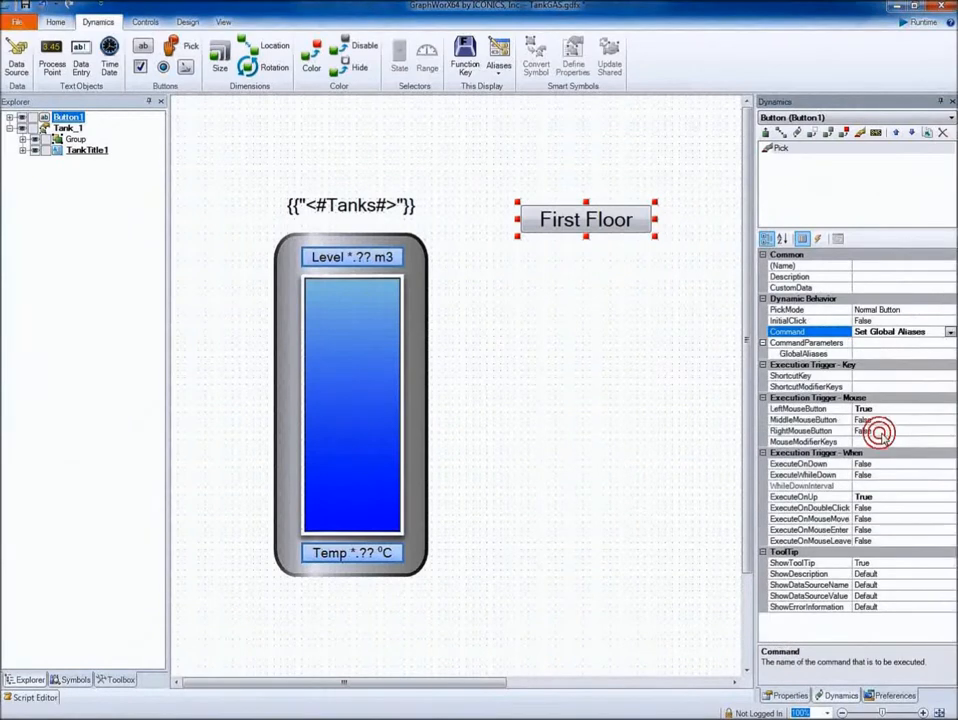
# Step: Have the First Floor button set the global theme TankTheme to Tank1, with scope relative to the current document level
pyautogui.click(952, 355)
pyautogui.click(952, 355)
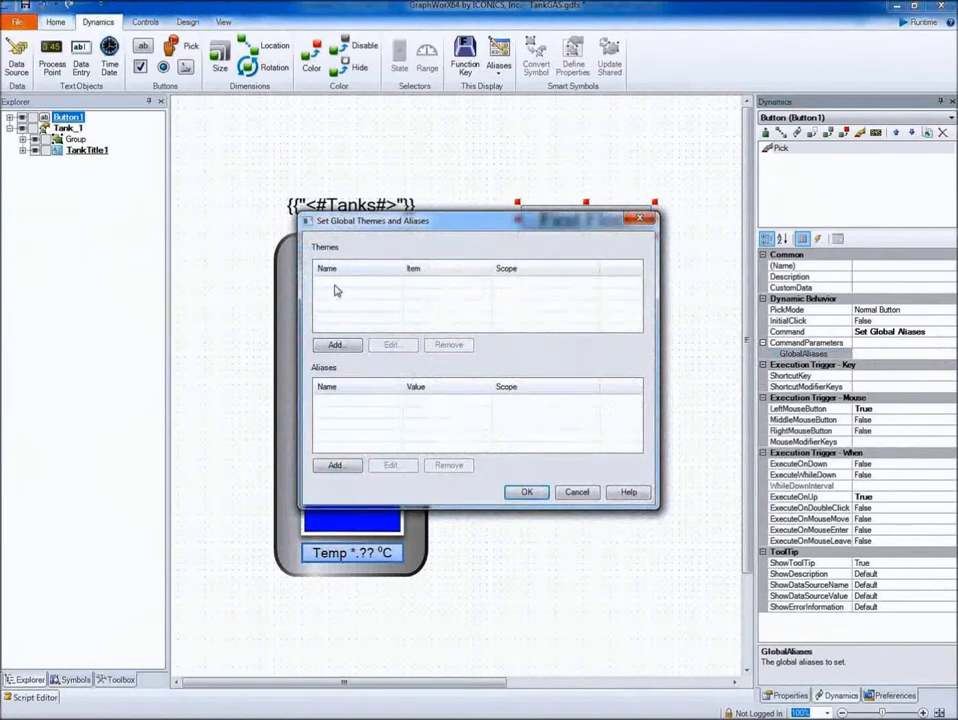
pyautogui.click(336, 345)
pyautogui.click(568, 244)
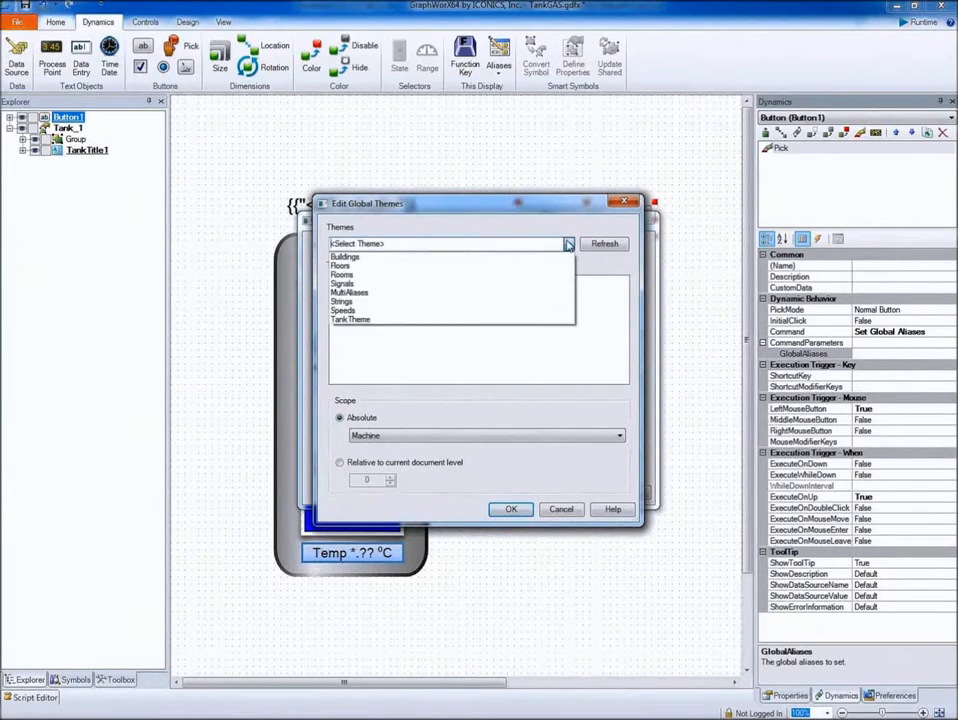
pyautogui.click(360, 319)
pyautogui.click(344, 290)
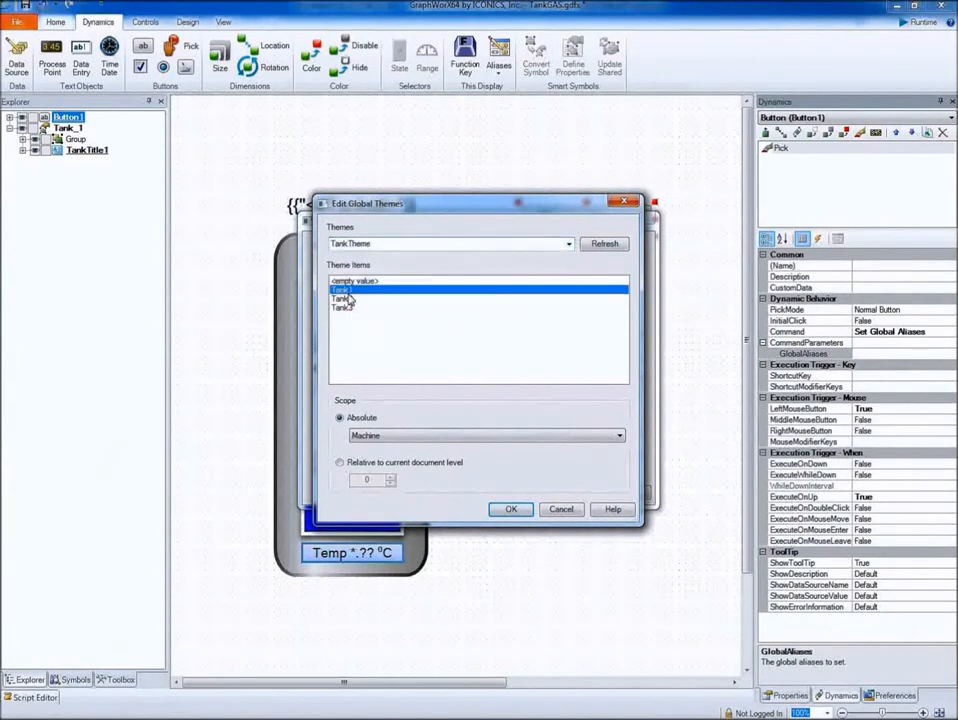
pyautogui.click(366, 436)
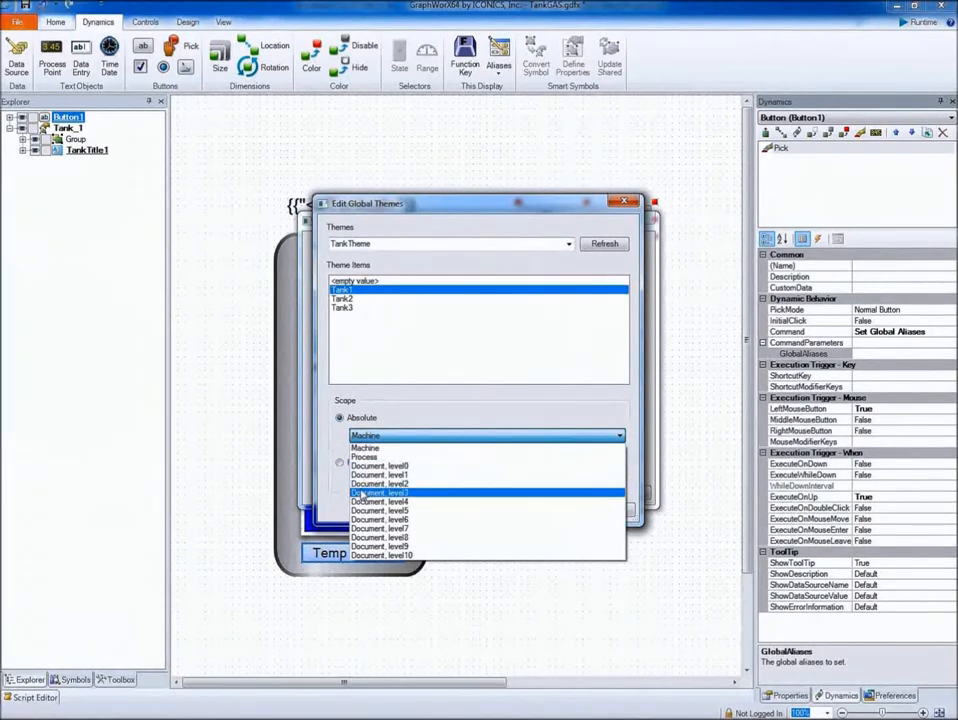
pyautogui.click(340, 464)
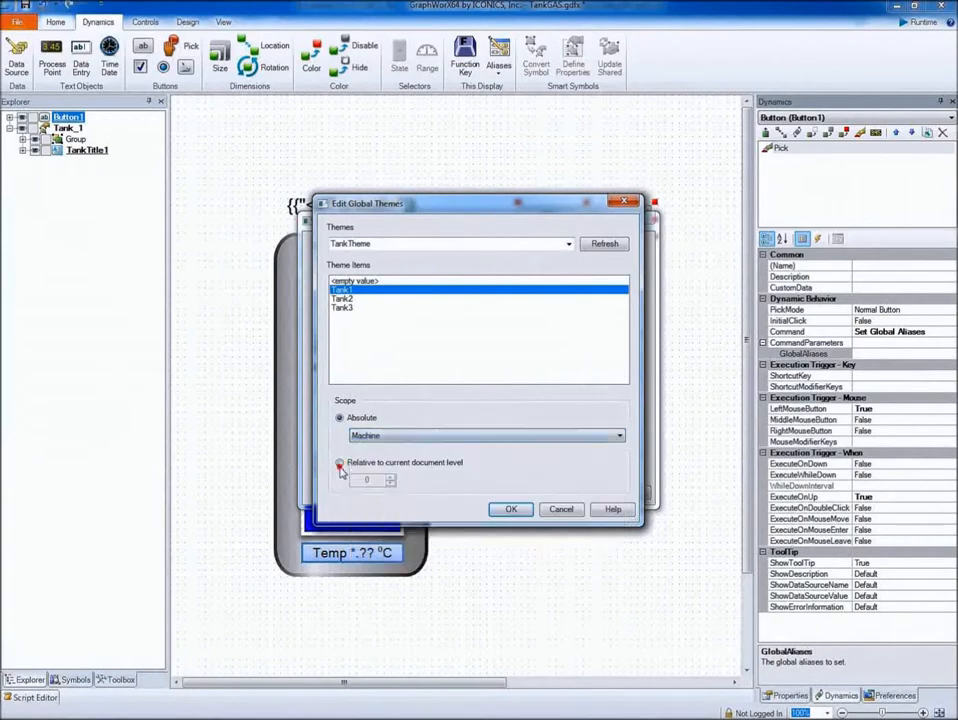
pyautogui.click(340, 464)
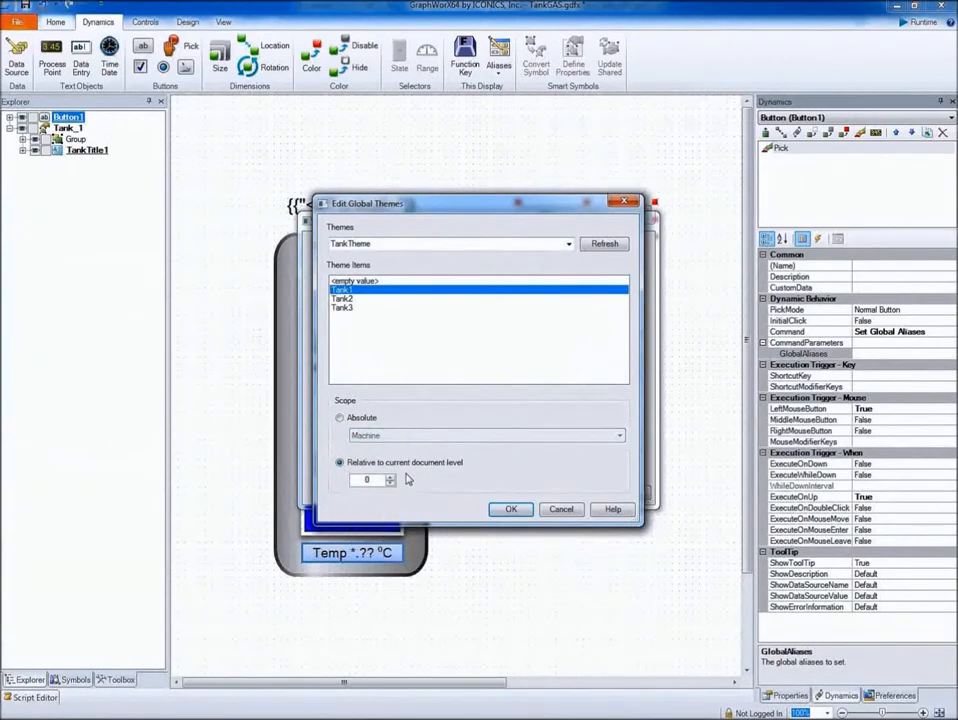
pyautogui.click(522, 511)
pyautogui.click(527, 493)
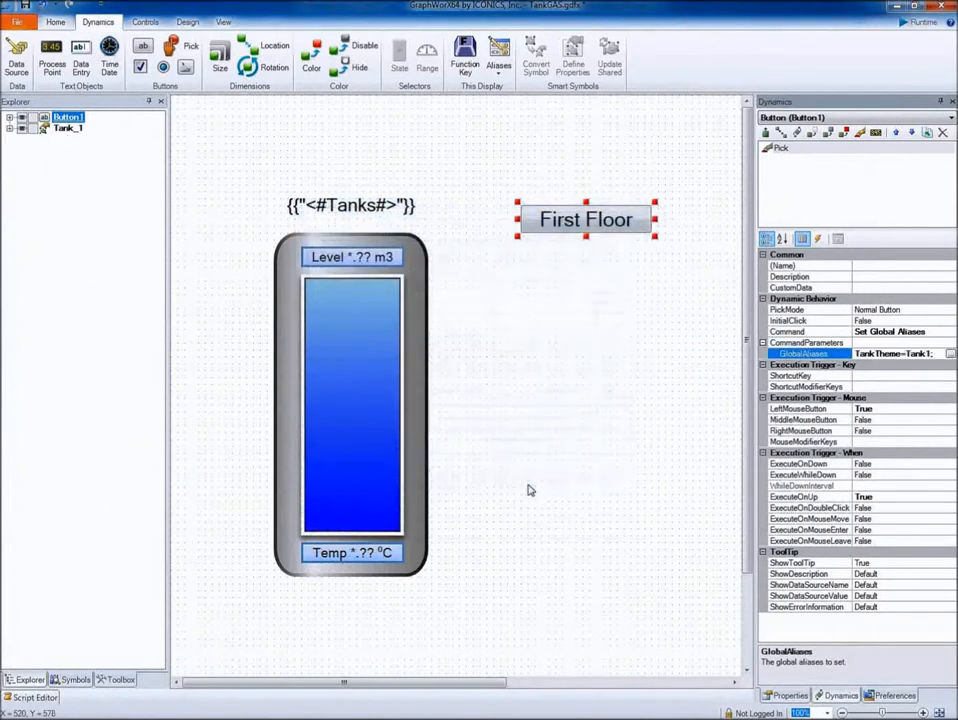
# Step: Duplicate the First Floor button directly below it, relabel the copy Second Floor, and set its global aliases to TankTheme=Tank2
pyautogui.moveTo(572, 212); pyautogui.dragTo(542, 256)
pyautogui.doubleClick(560, 254)
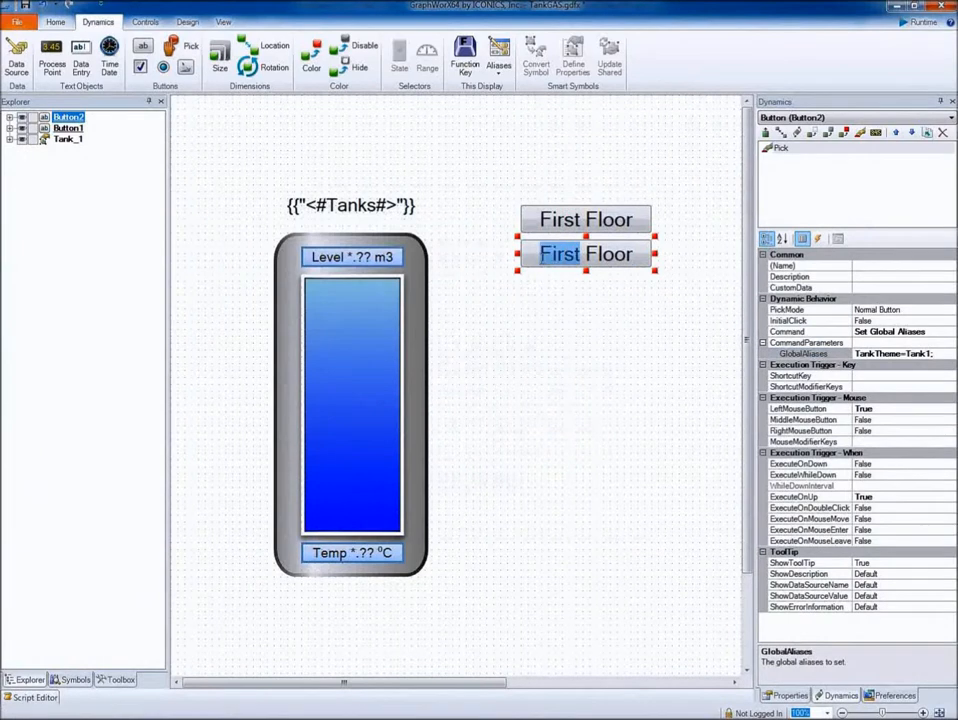
pyautogui.write('Sec')
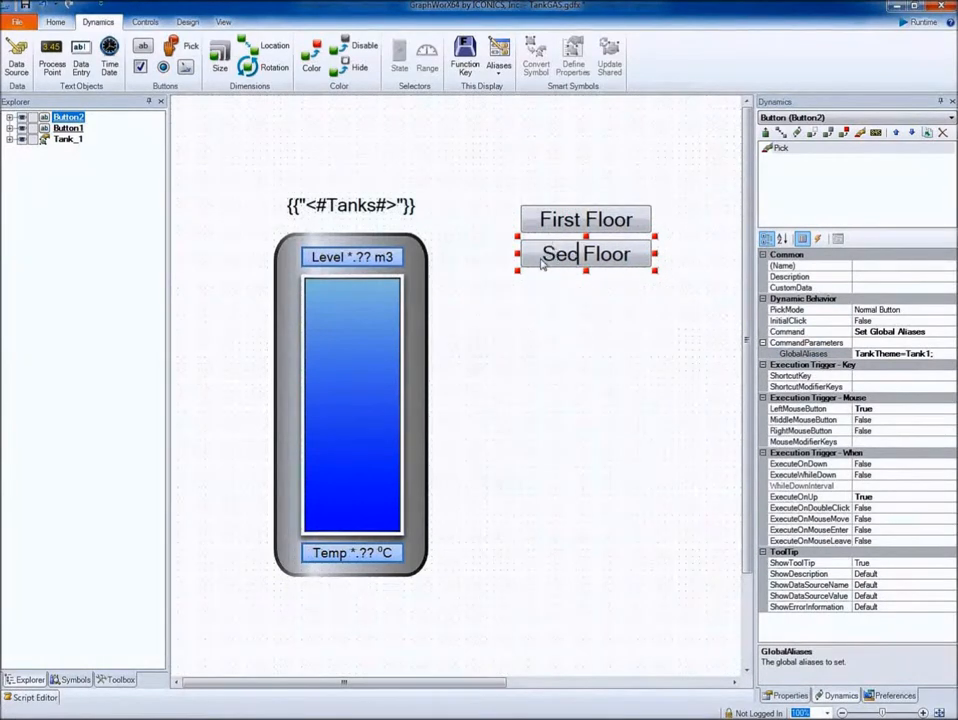
pyautogui.write('ond')
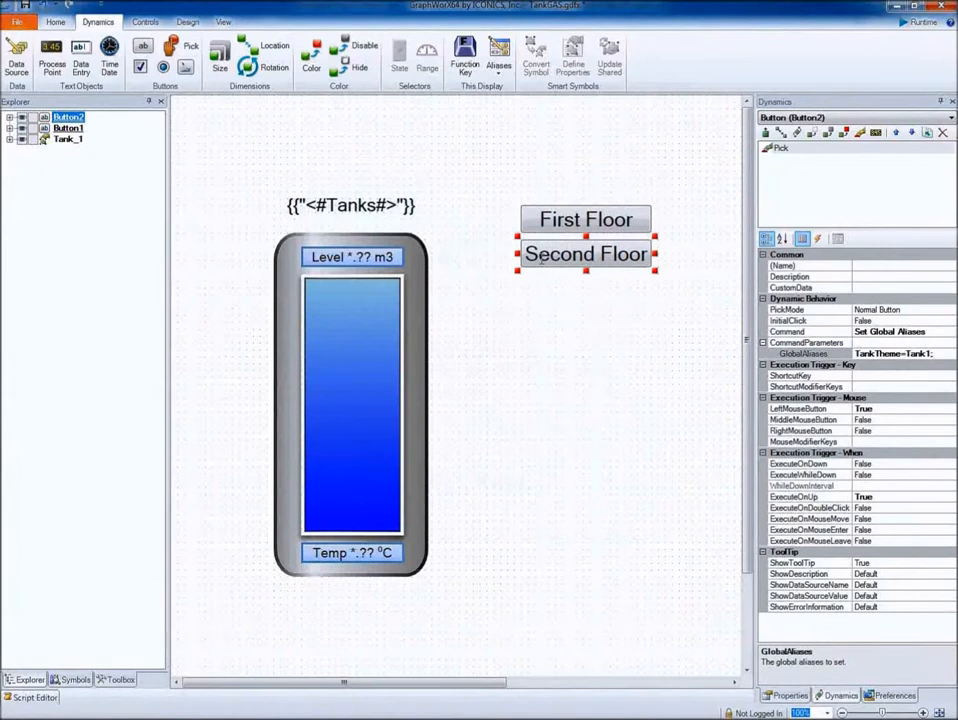
pyautogui.click(928, 352)
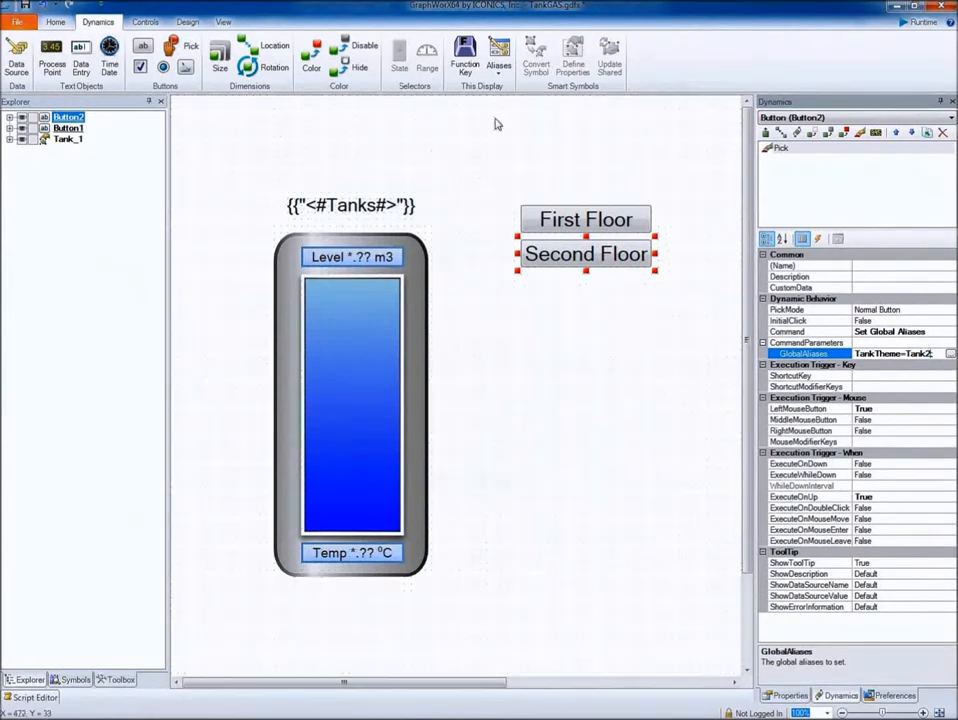
# Step: Run the display and test the tank switching with the Second Floor button, followed by the First Floor button
pyautogui.click(913, 24)
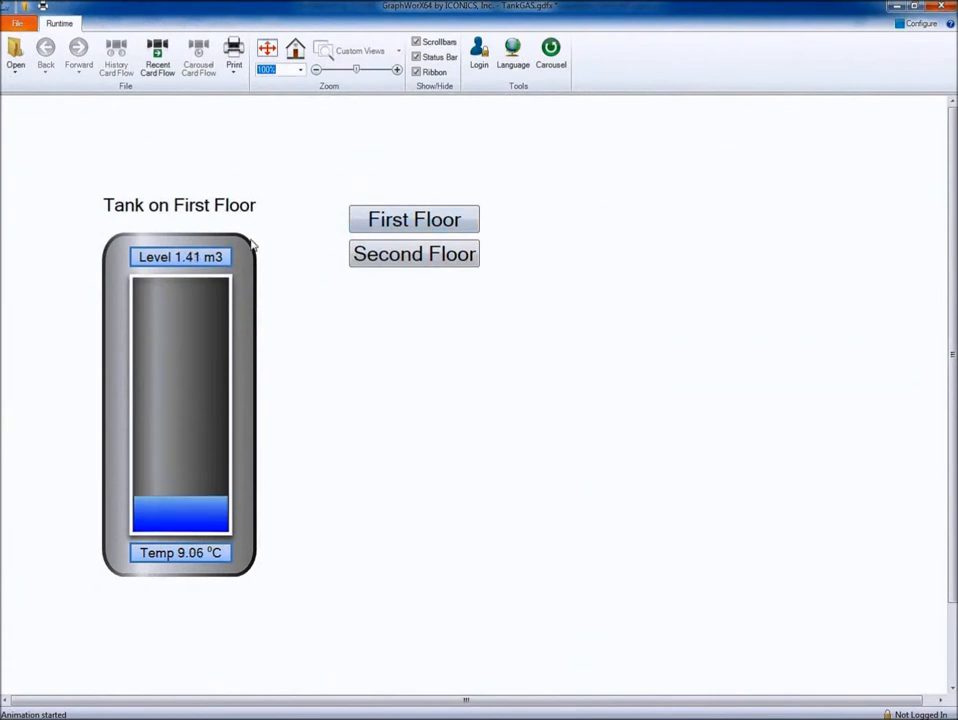
pyautogui.click(416, 258)
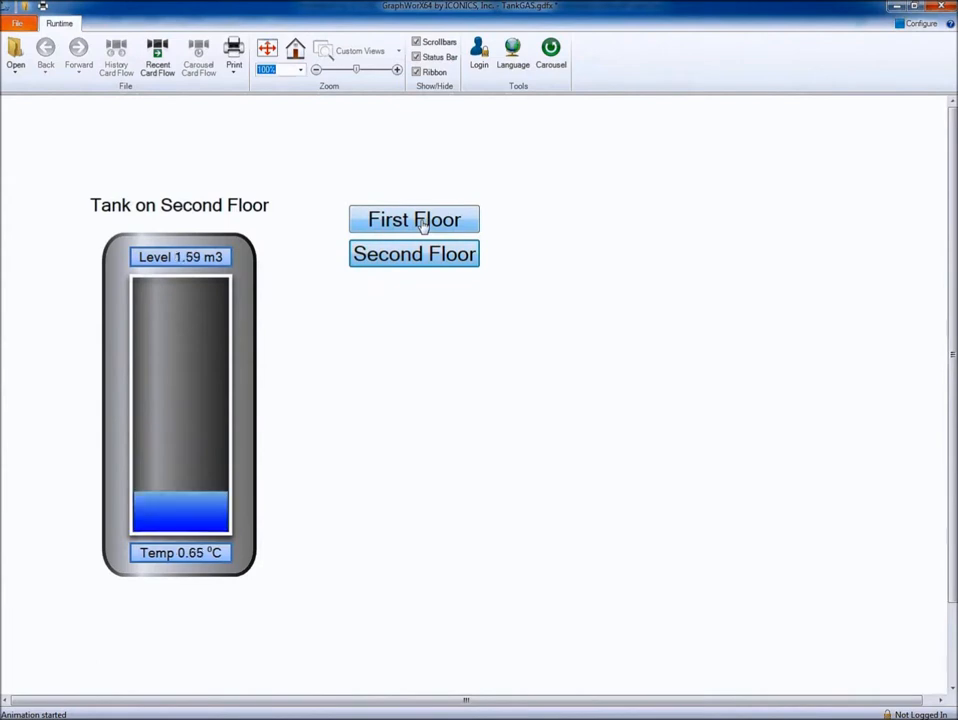
pyautogui.click(422, 225)
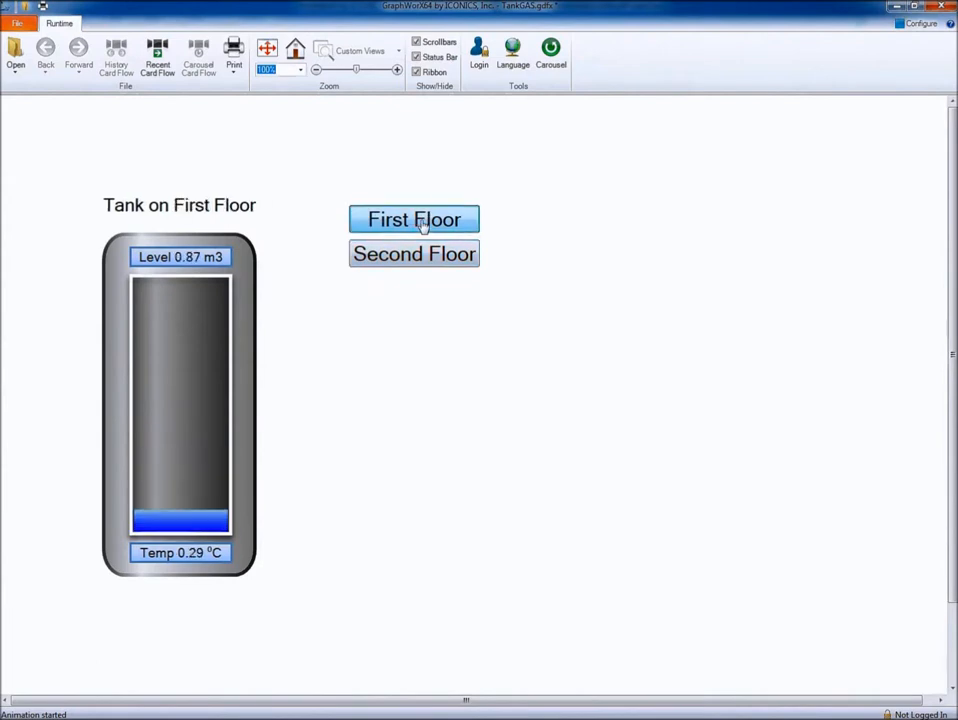